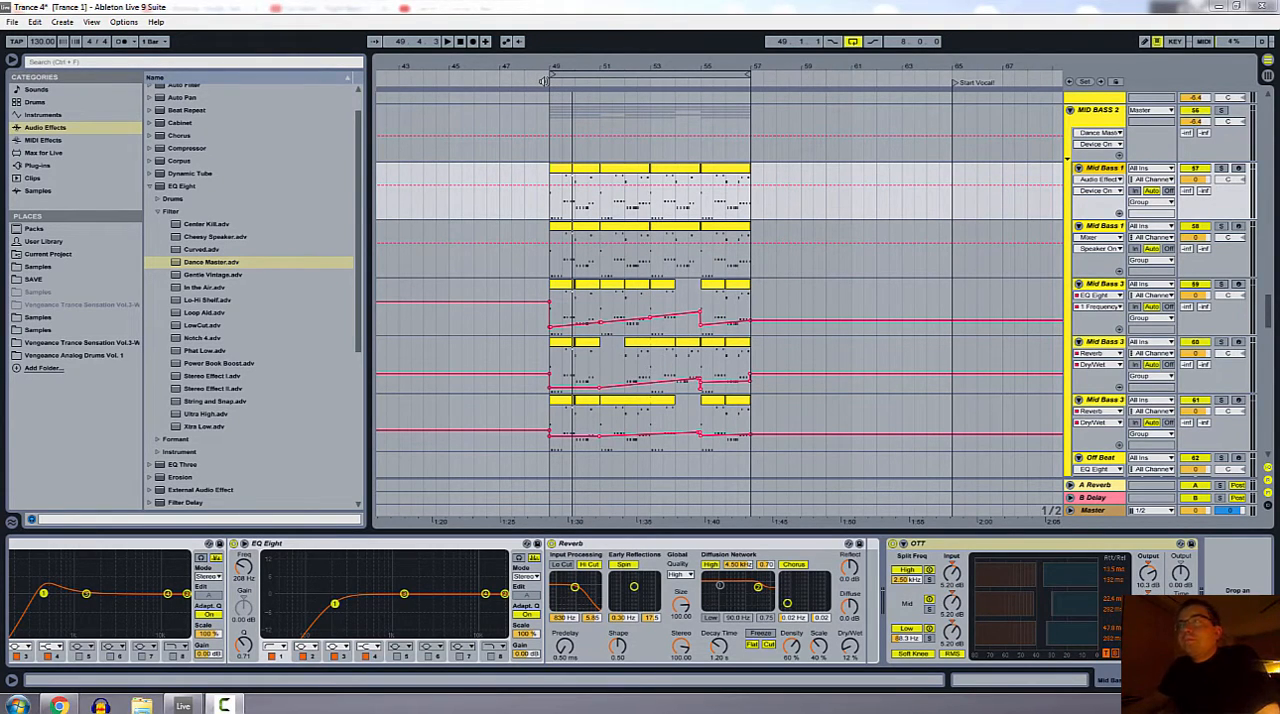
# Step: Play back the looped mid bass section and open the first clip of the upper Mid Bass 1 track to view its notes
pyautogui.press('space')
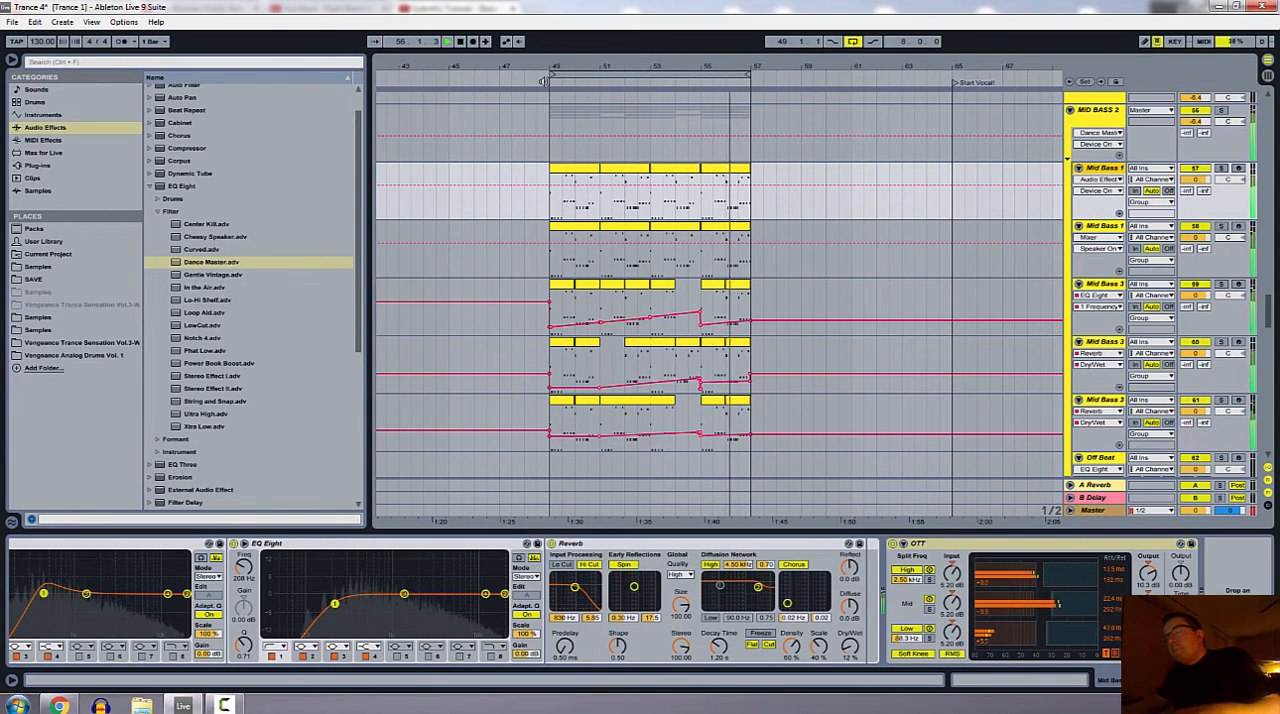
pyautogui.press('space')
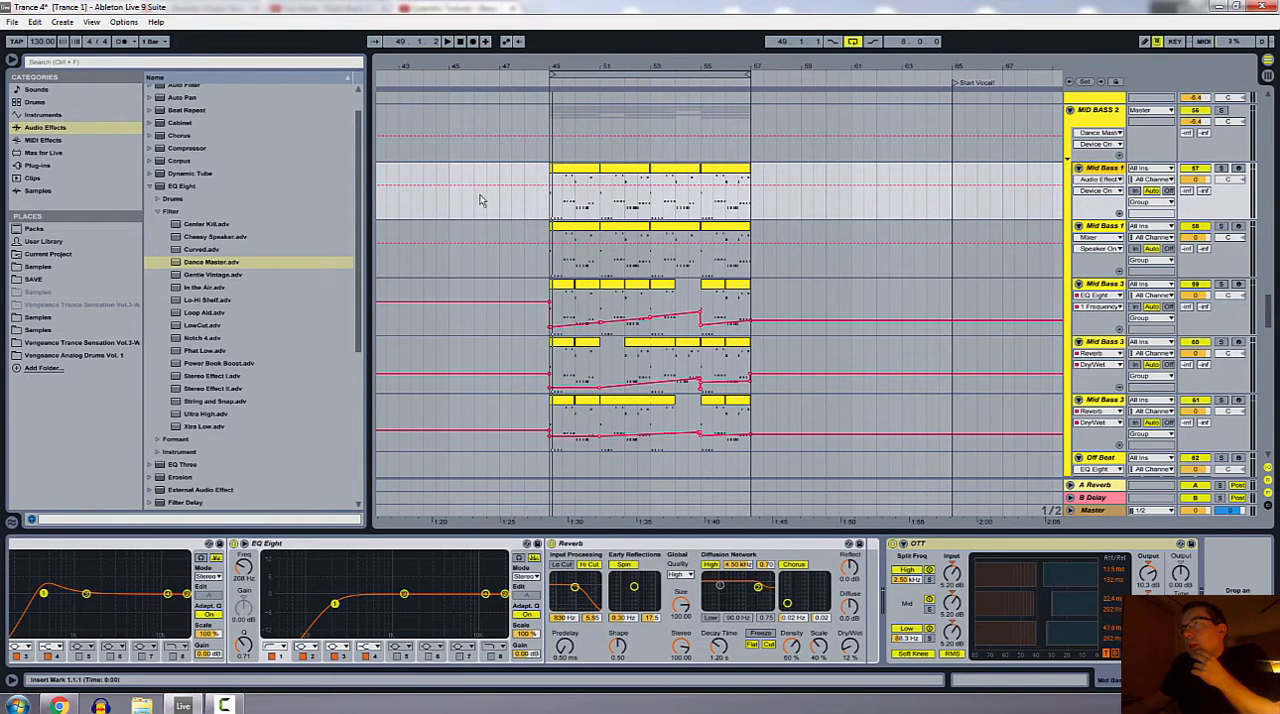
pyautogui.doubleClick(583, 172)
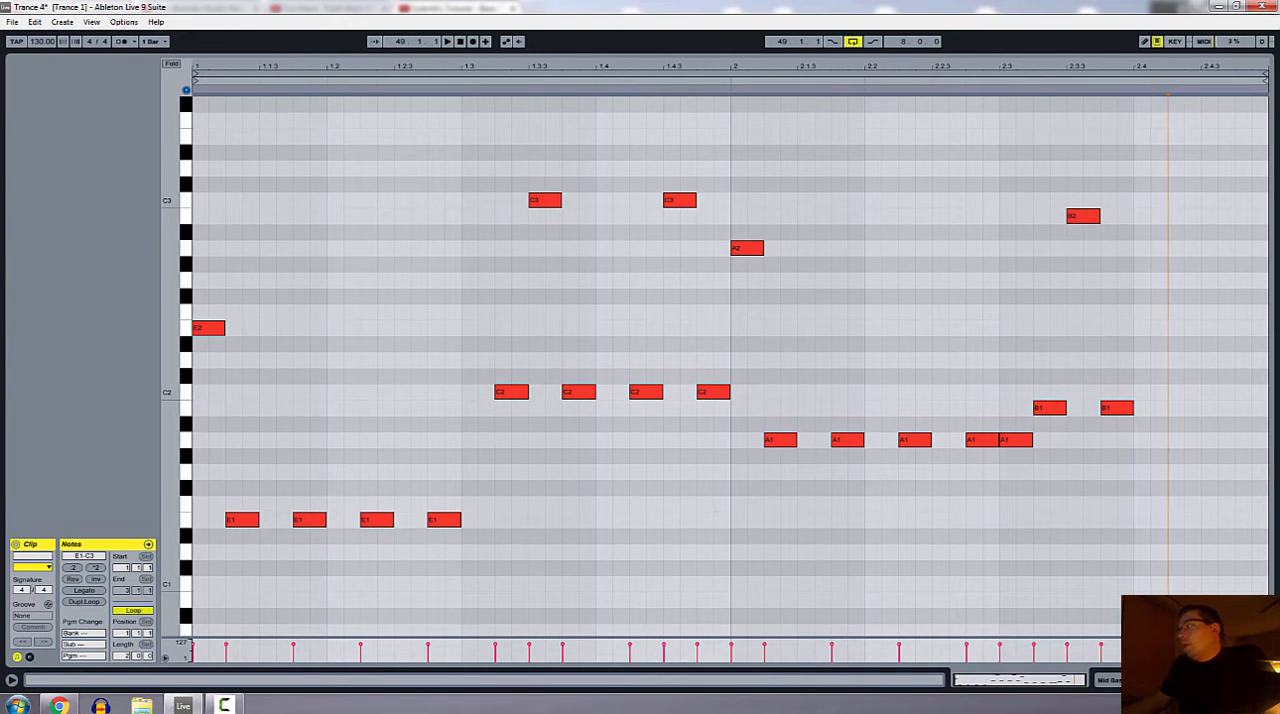
# Step: Solo the upper Mid Bass 1 track and open its A.N.Ax64 synth window, moving it clear of the track controls
pyautogui.click(1160, 680)
pyautogui.click(1221, 138)
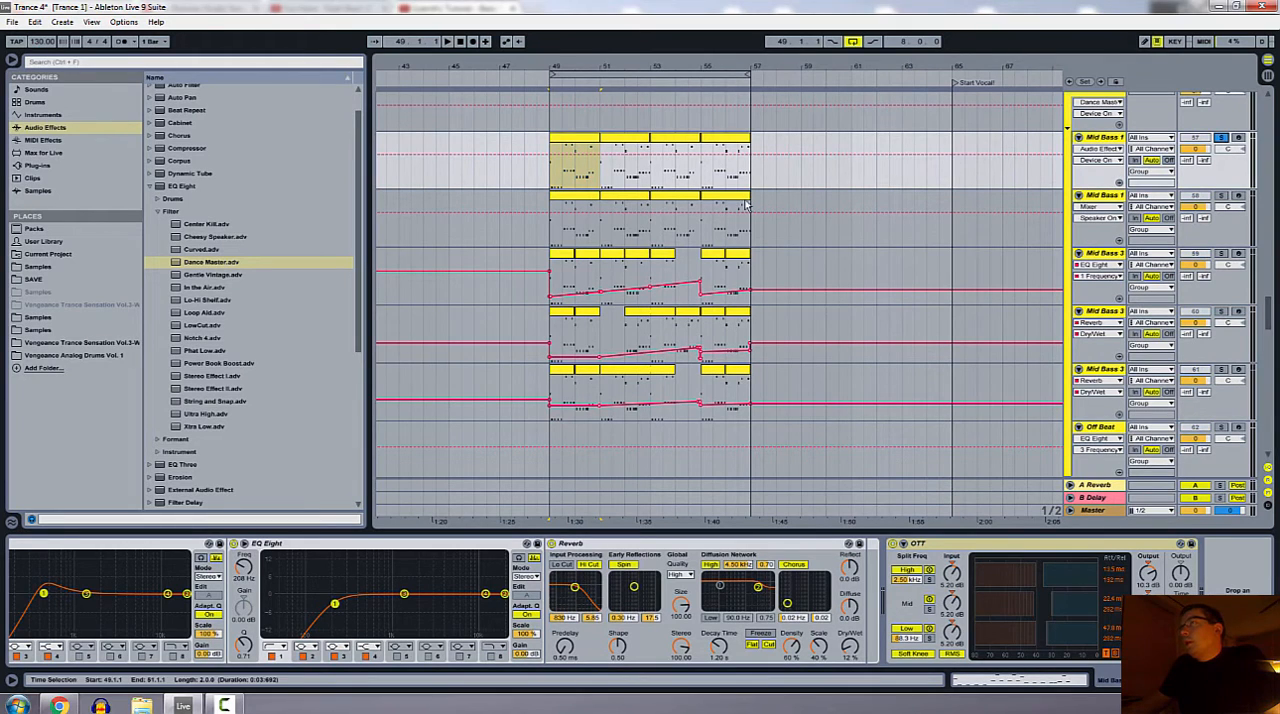
pyautogui.click(569, 139)
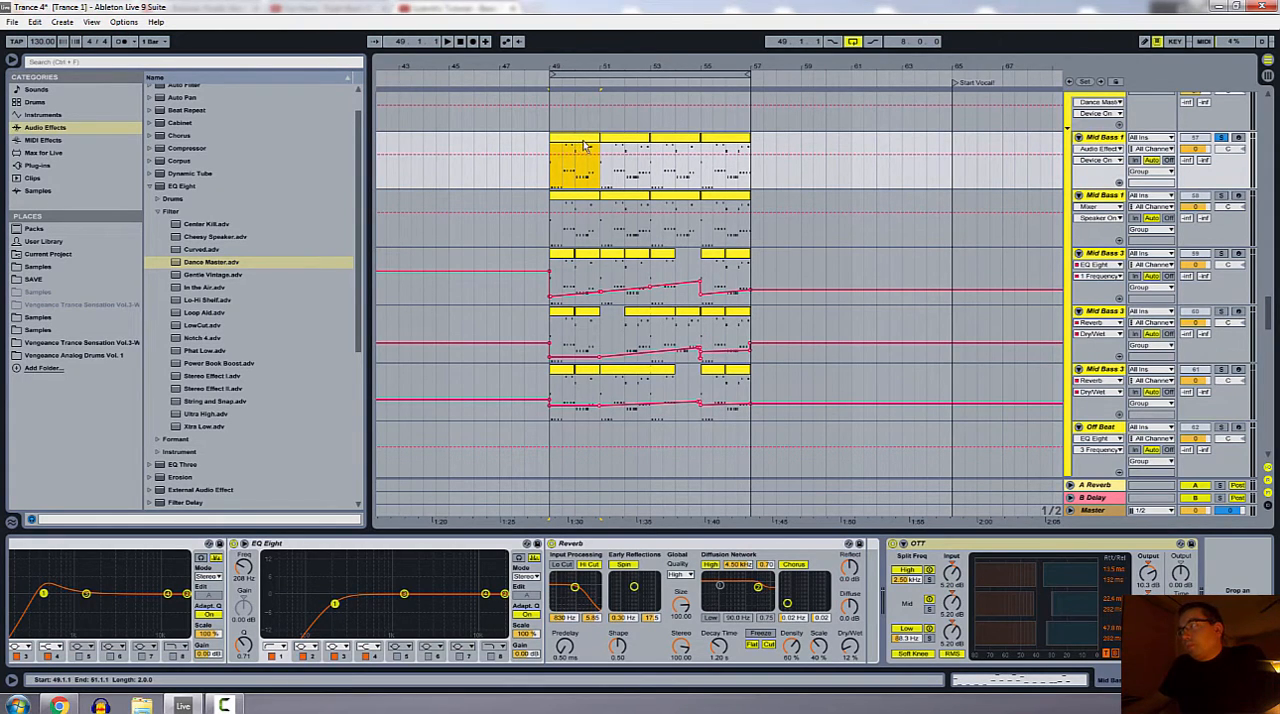
pyautogui.click(1105, 684)
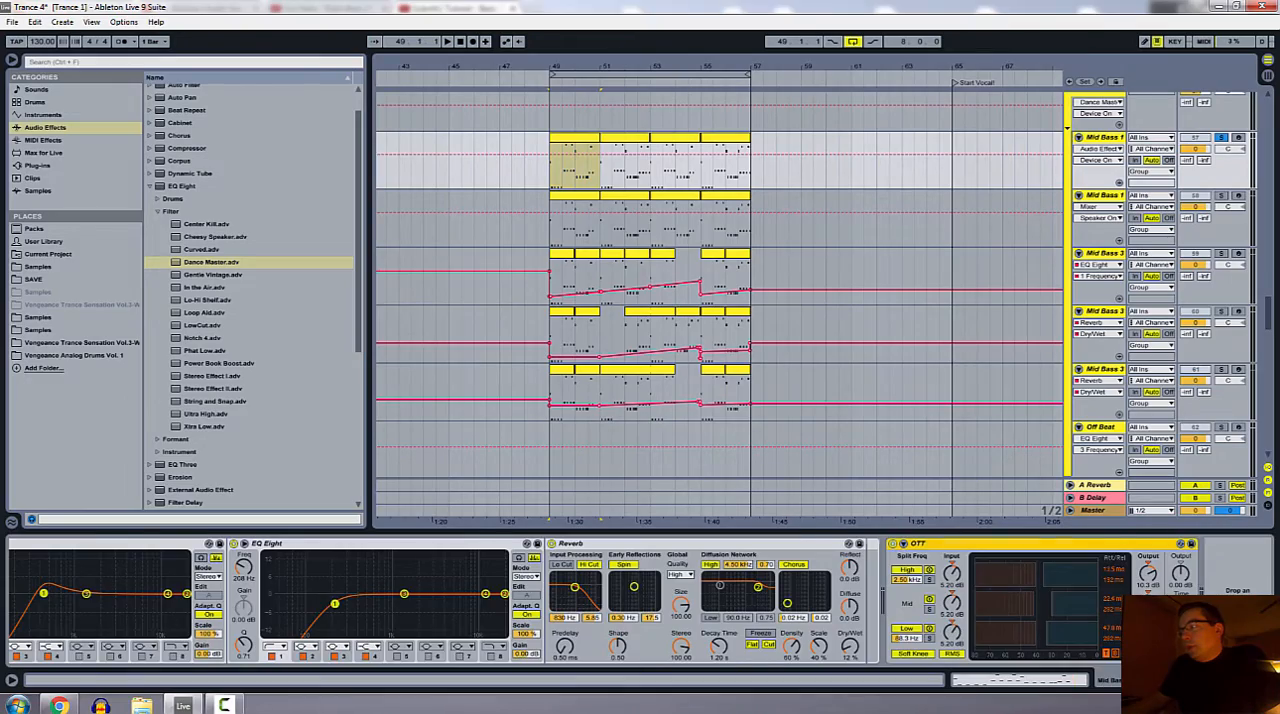
pyautogui.moveTo(1140, 684); pyautogui.dragTo(3, 531)
pyautogui.click(43, 544)
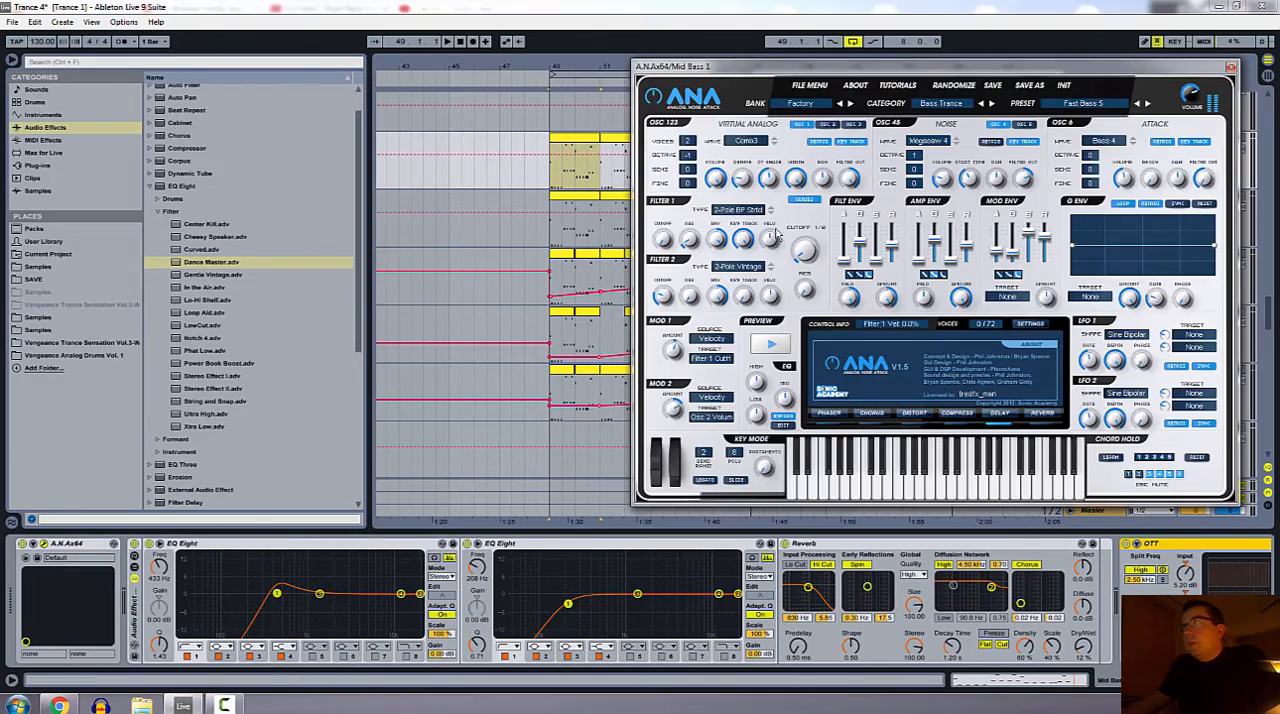
pyautogui.moveTo(849, 70); pyautogui.dragTo(236, 179)
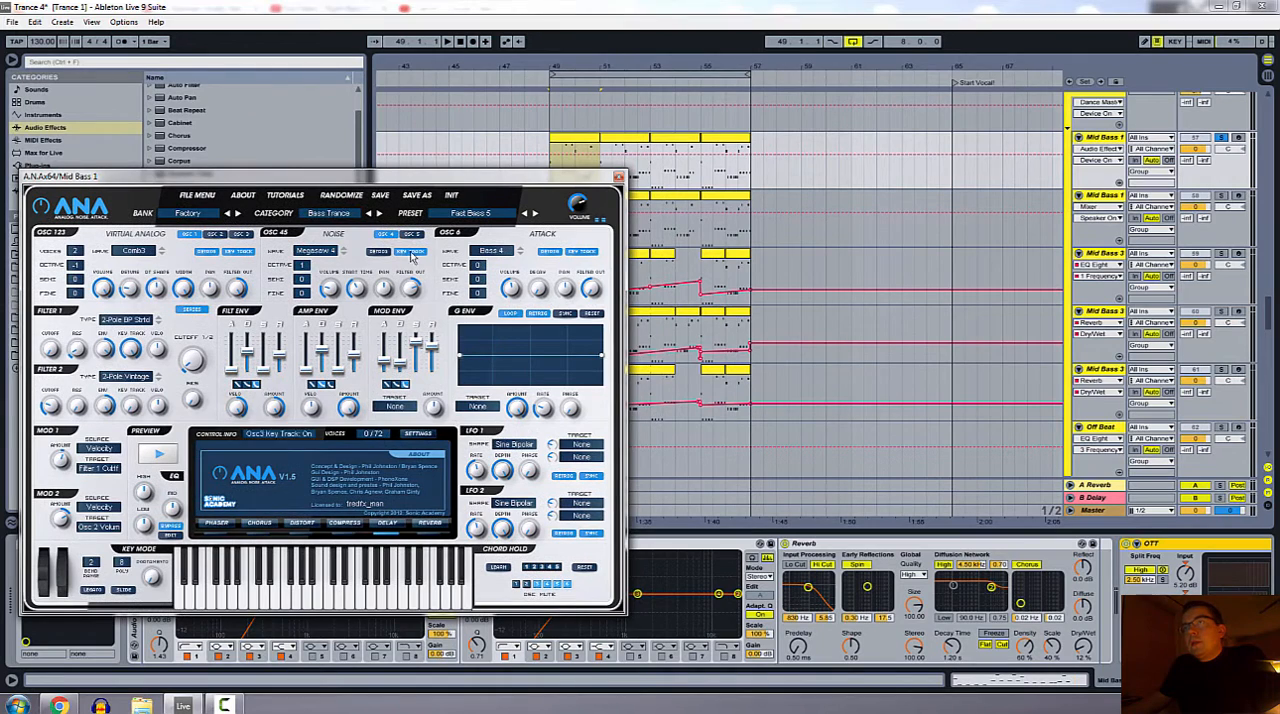
# Step: Look through the synth's category and preset lists, keeping the Fast Bass 5 preset in Bass Trance, and close the synth window
pyautogui.click(336, 214)
pyautogui.click(345, 228)
pyautogui.click(463, 219)
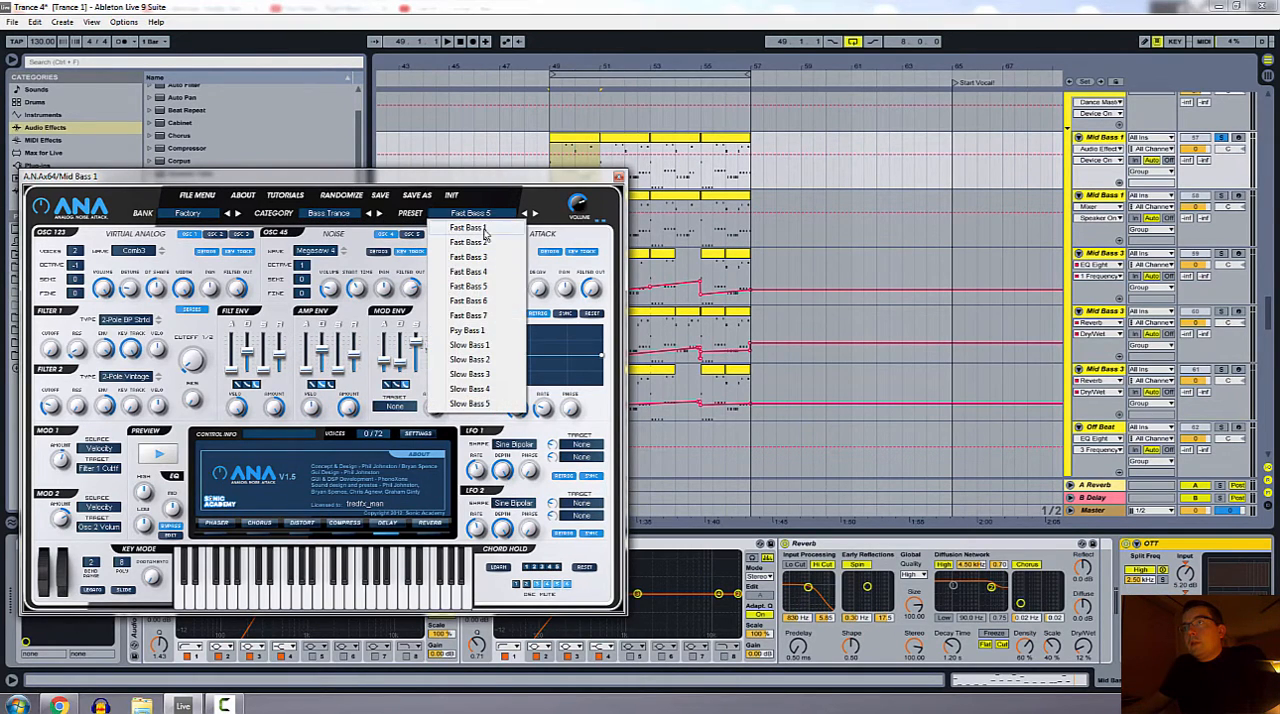
pyautogui.click(494, 208)
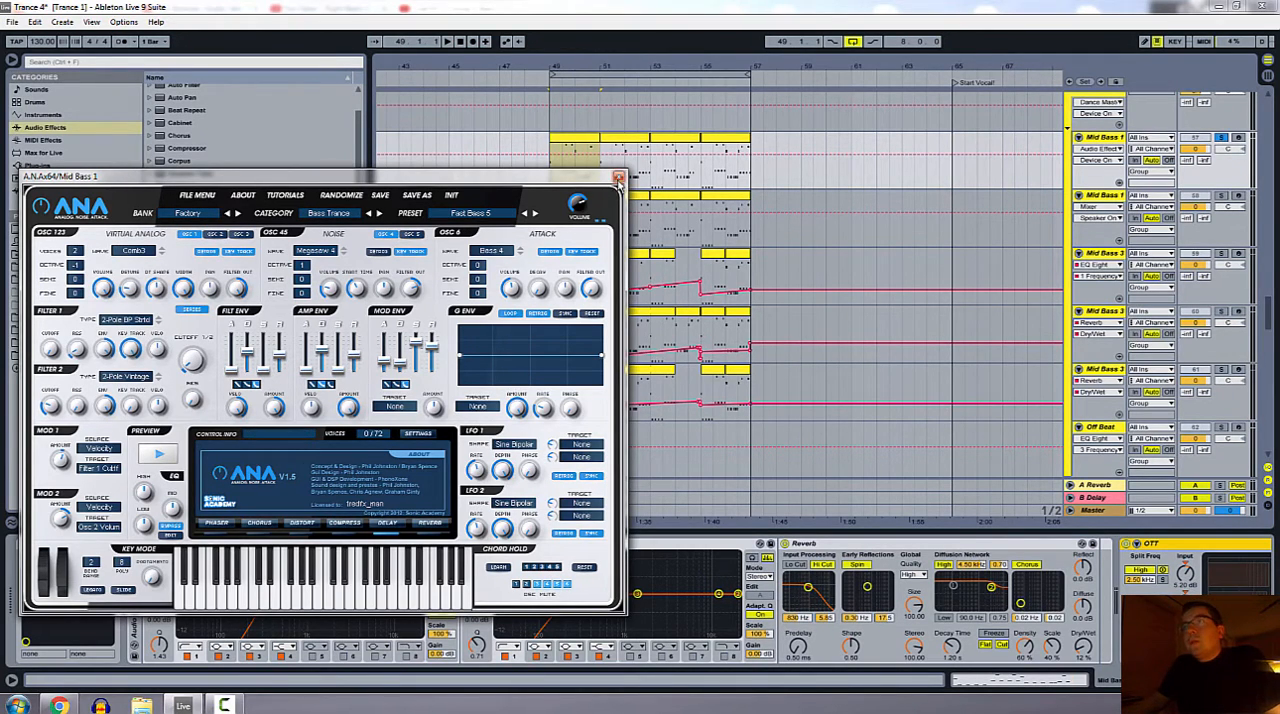
pyautogui.click(618, 177)
# Step: Audition the opening E2 and E1 notes in the first Mid Bass 1 clip and play back the soloed track from bar 49
pyautogui.doubleClick(577, 145)
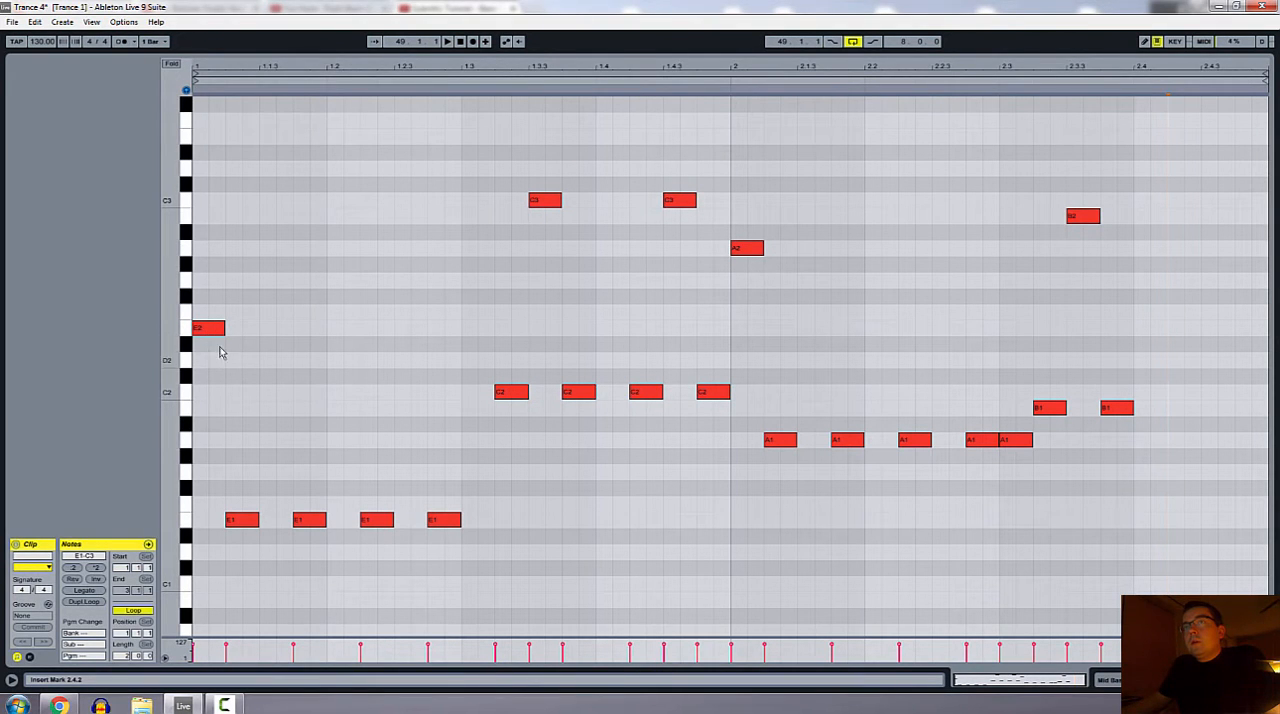
pyautogui.click(208, 330)
pyautogui.click(246, 521)
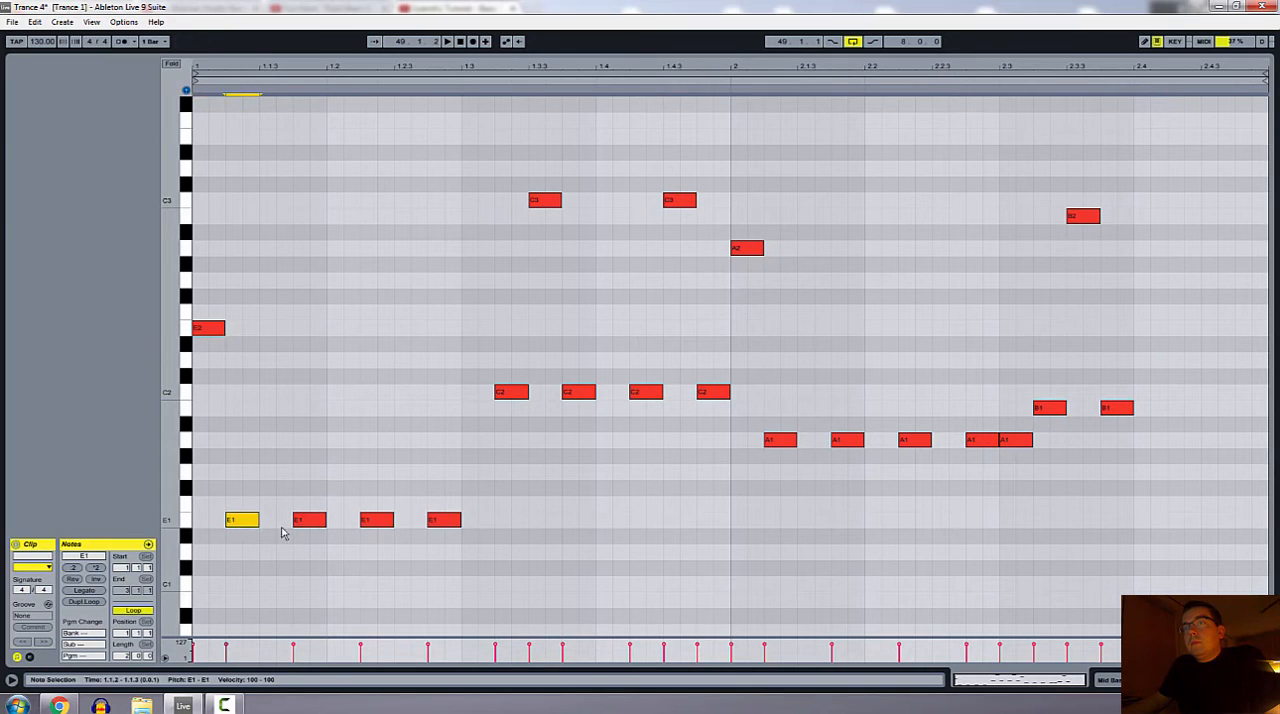
pyautogui.click(303, 526)
pyautogui.click(211, 334)
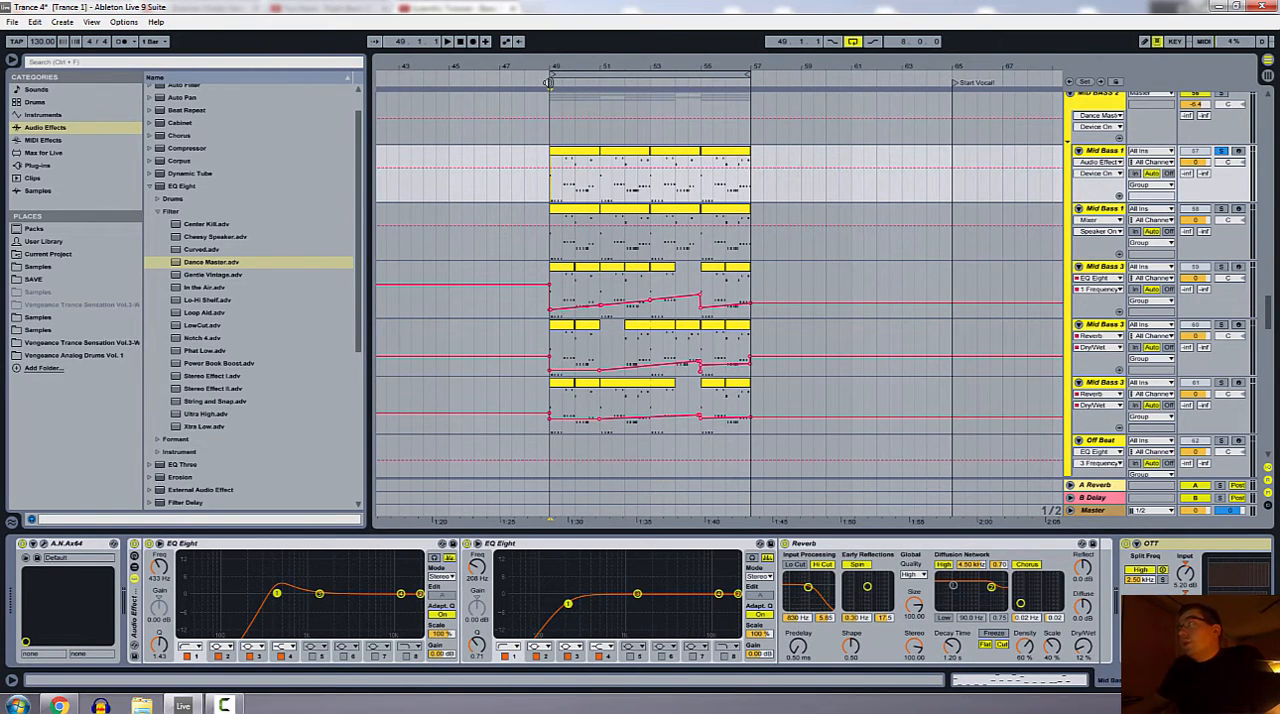
pyautogui.press('space')
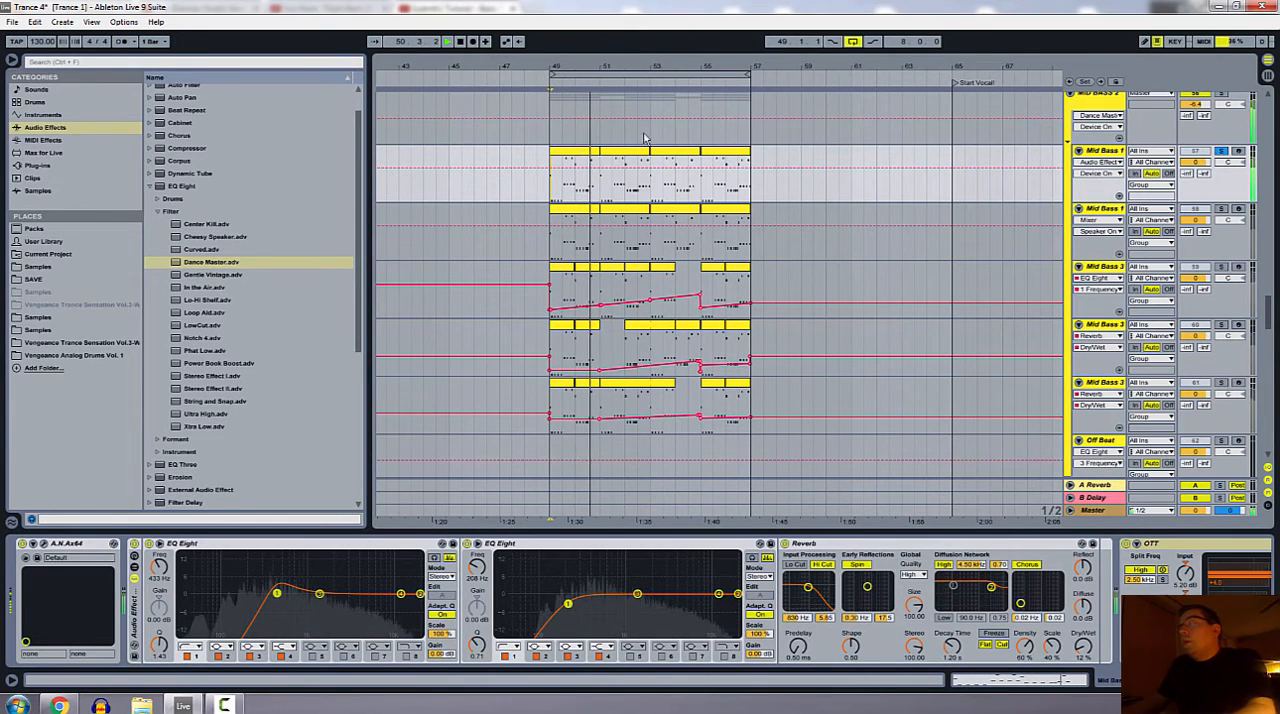
pyautogui.press('space')
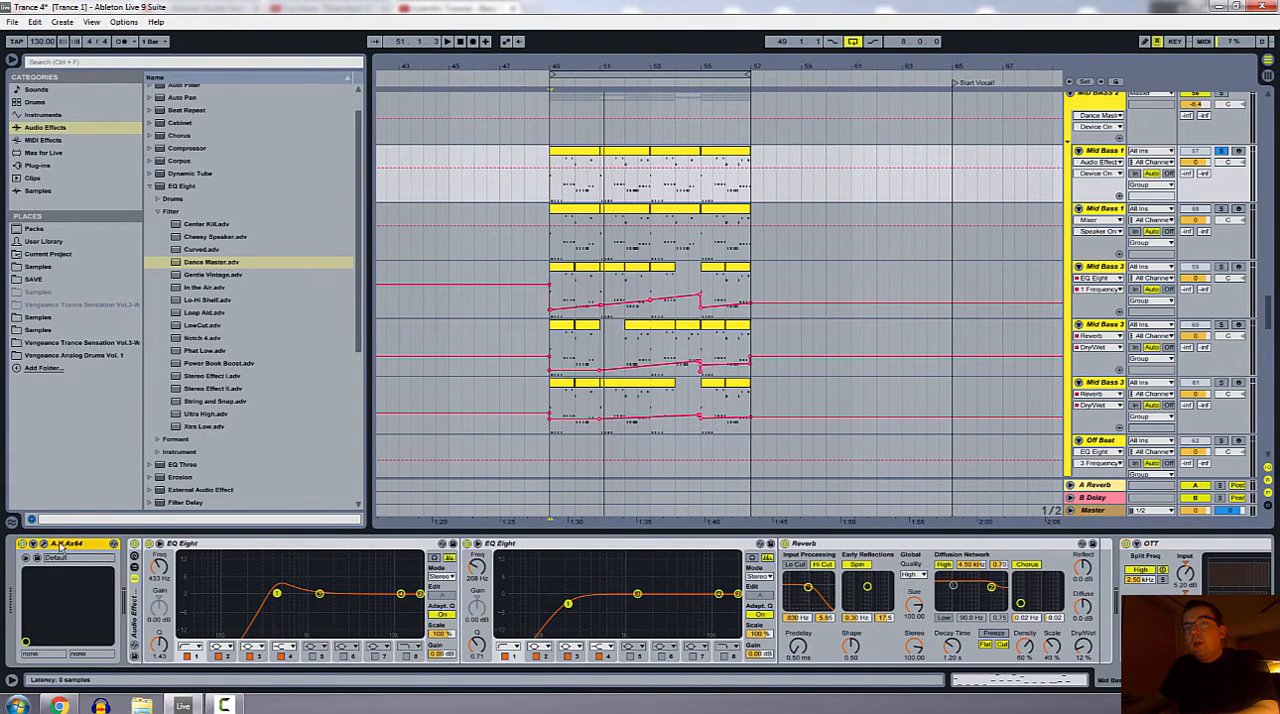
# Step: Examine the Mid Bass 1 effects chain through both EQ Eights, the Reverb and OTT, including OTT's sidechain section
pyautogui.click(200, 572)
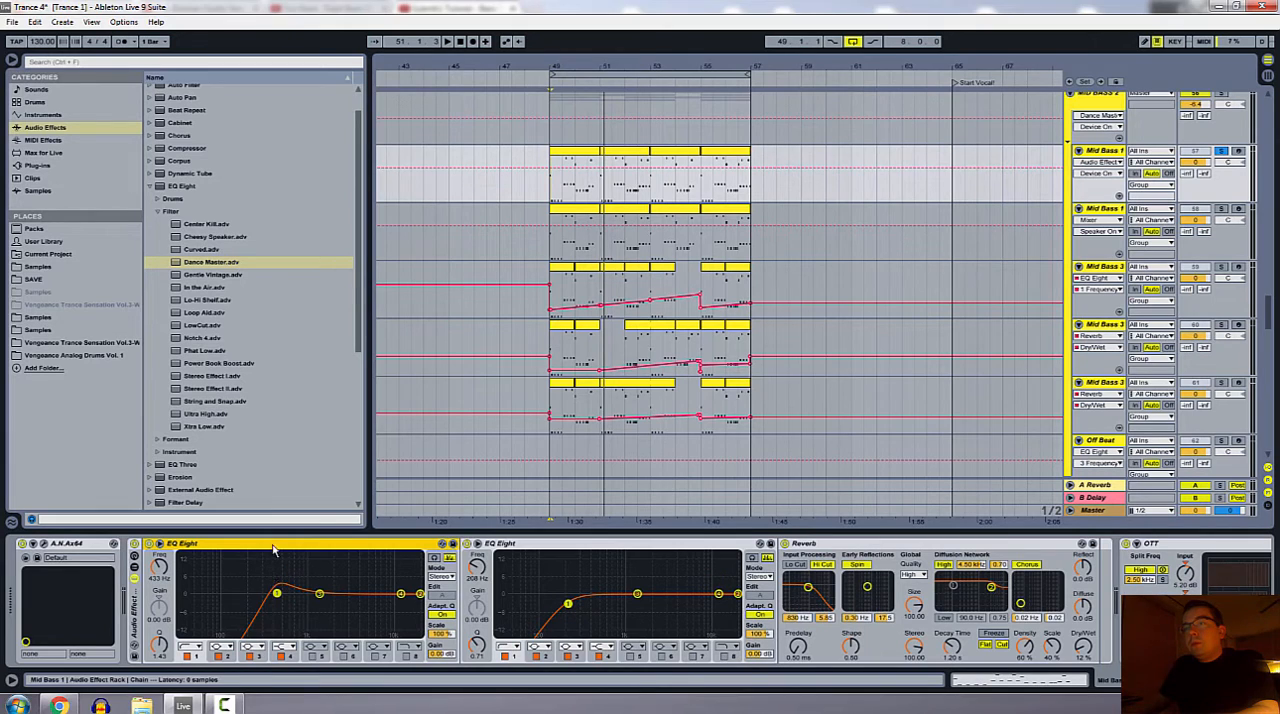
pyautogui.click(585, 546)
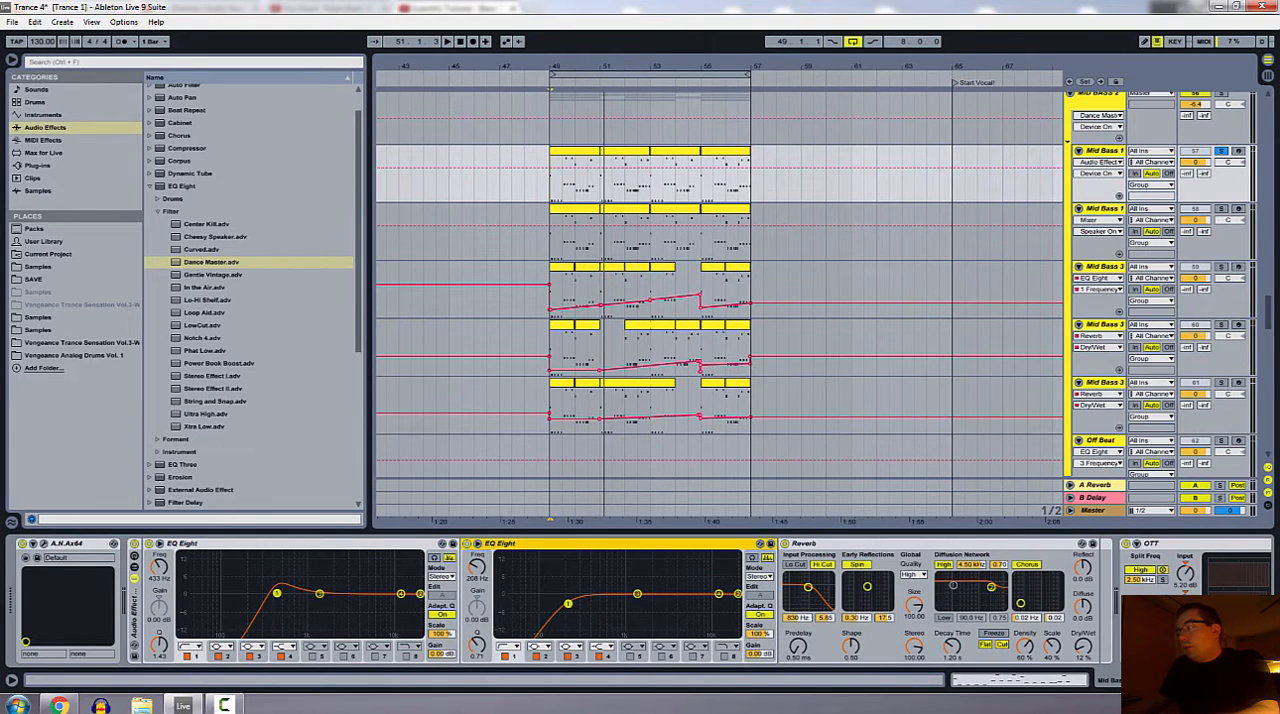
pyautogui.hscroll(3, 762, 572)
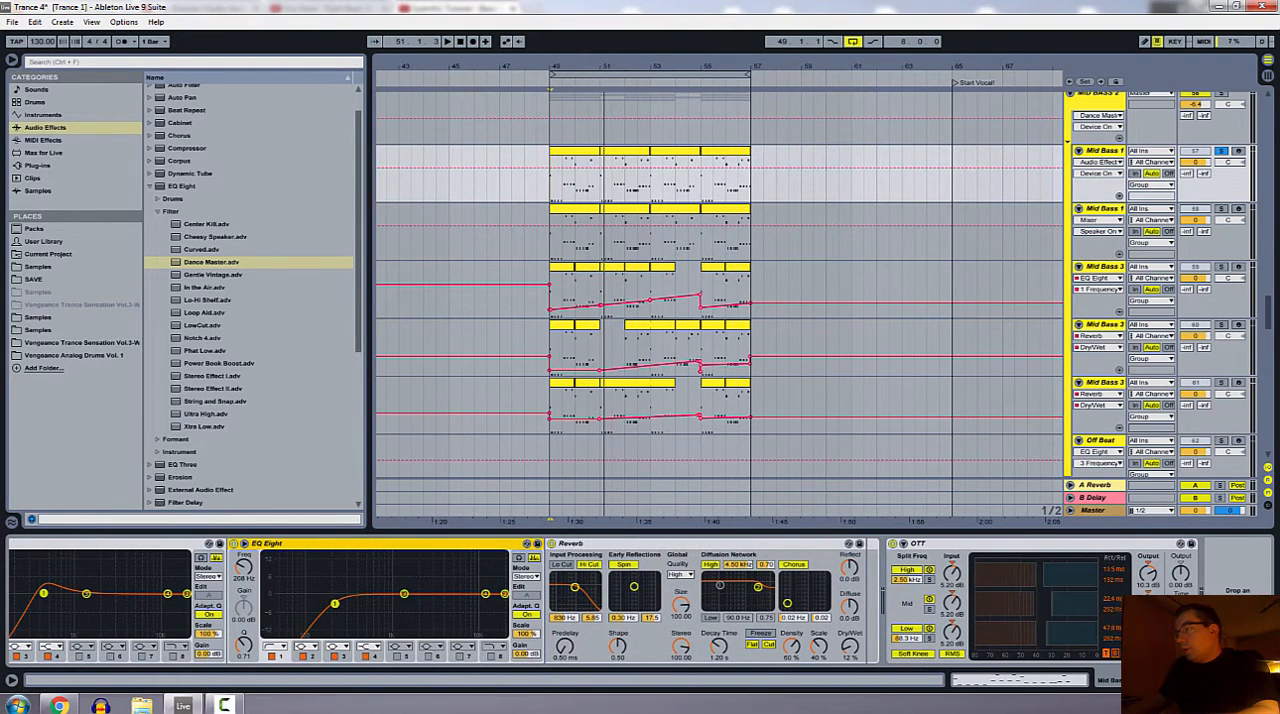
pyautogui.click(570, 546)
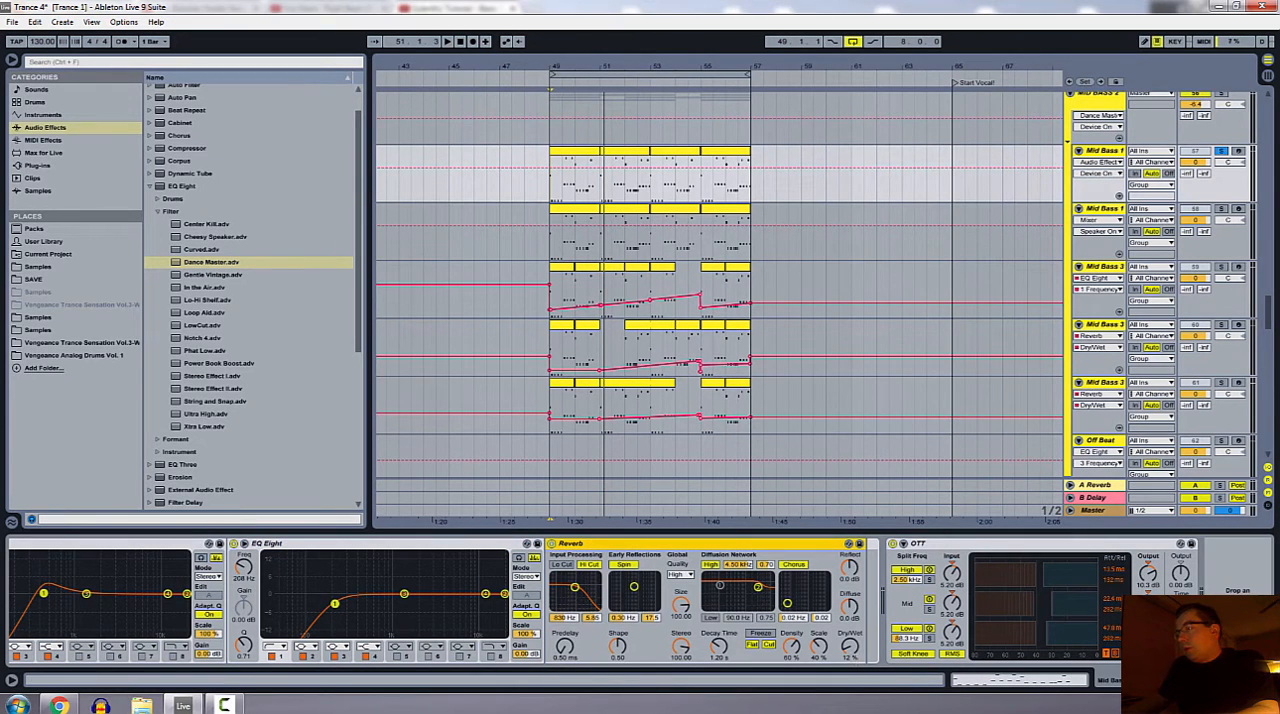
pyautogui.click(1035, 560)
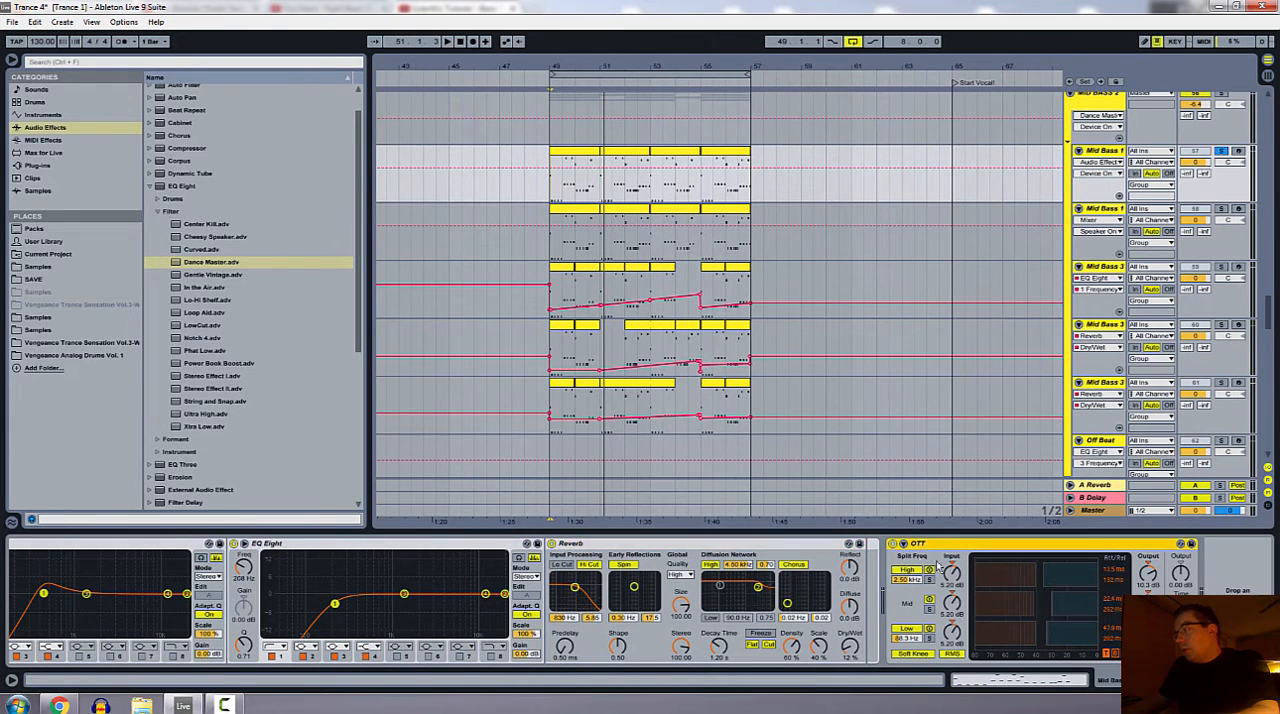
pyautogui.click(903, 544)
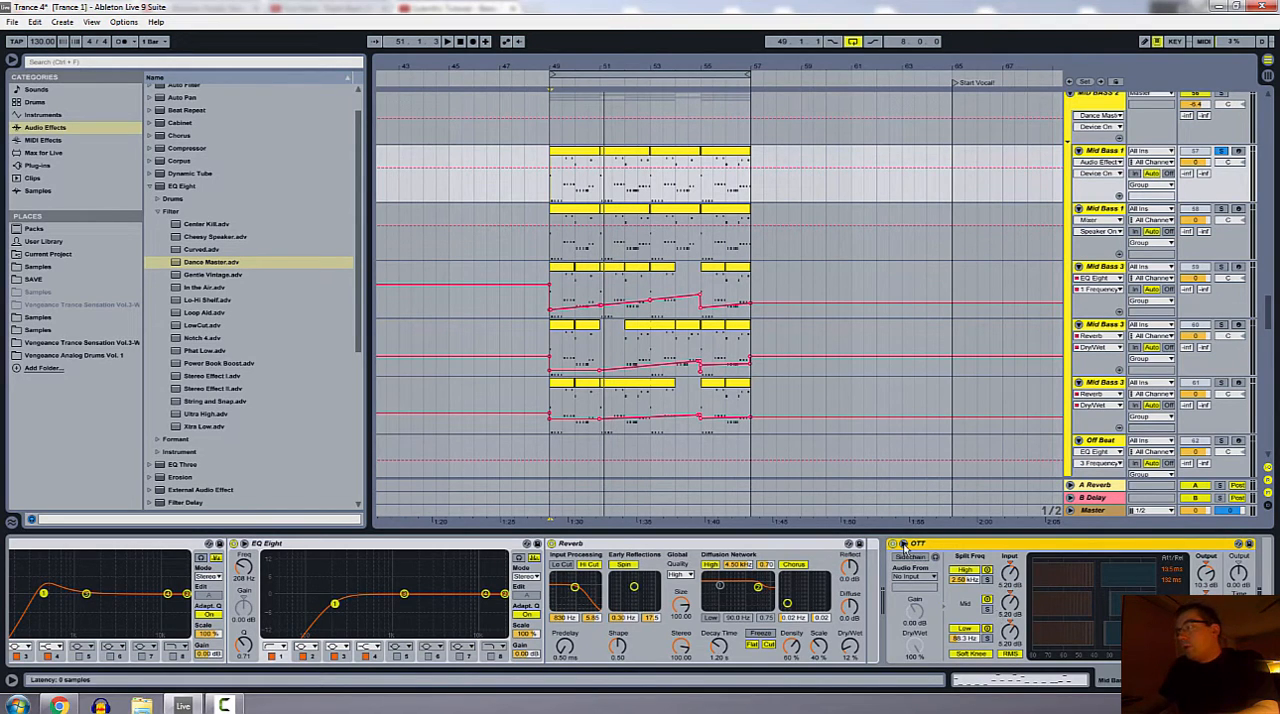
pyautogui.click(903, 544)
pyautogui.scroll(3, 729, 549)
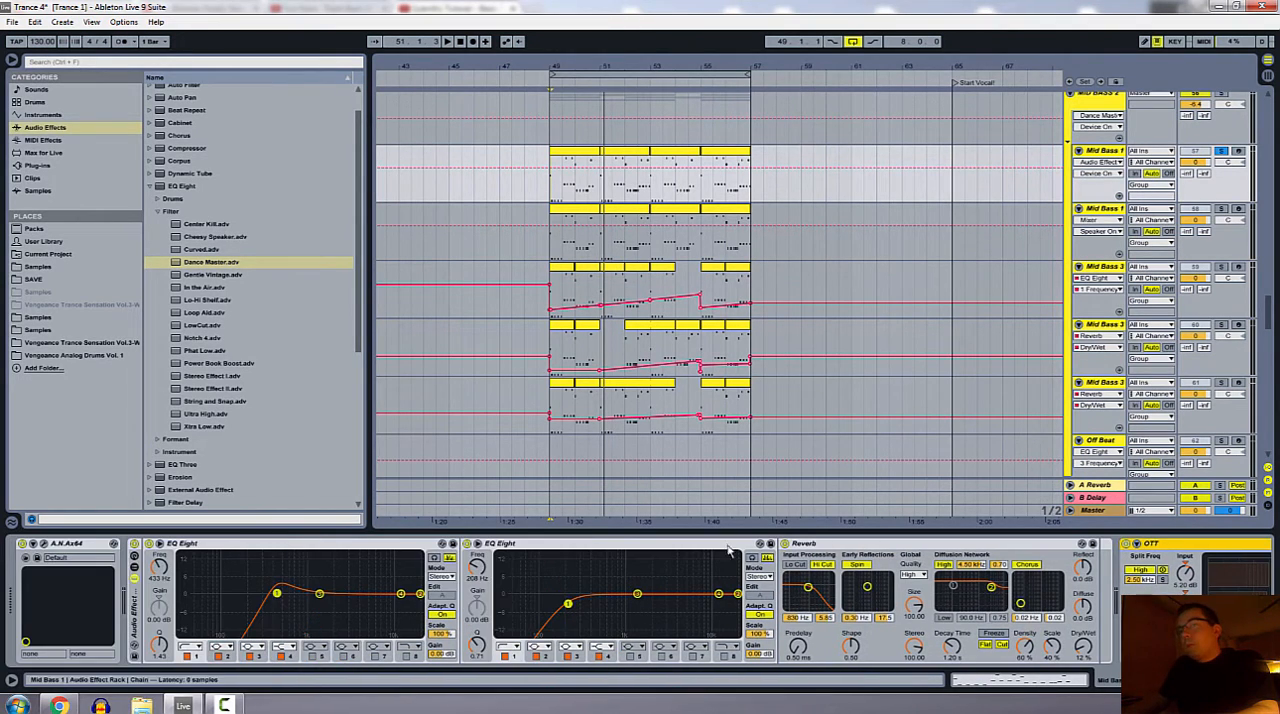
# Step: Select the second Mid Bass 1 track to view its device chain and compare its clips with the neighbouring tracks
pyautogui.click(1106, 220)
pyautogui.click(621, 187)
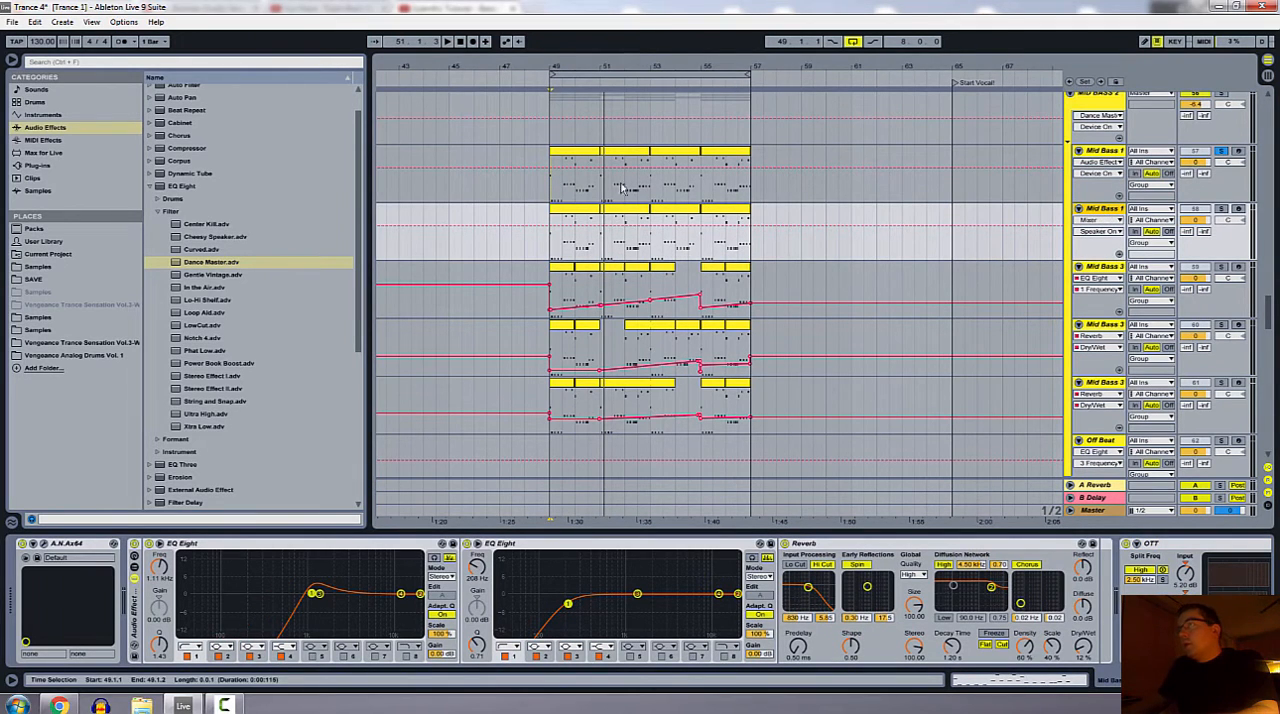
pyautogui.click(648, 386)
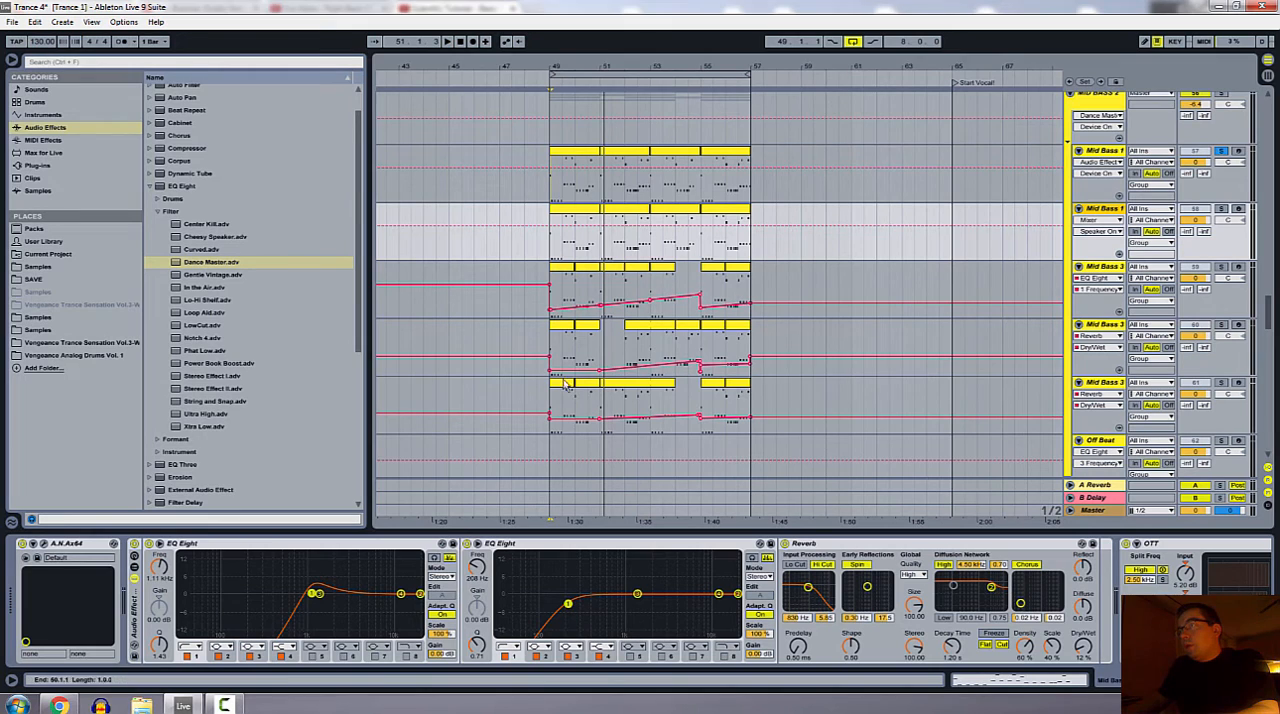
# Step: Switch the first Mid Bass 3 track's displayed automation to None and back to EQ Eight's 1 Frequency A to show the filter sweep
pyautogui.click(1100, 278)
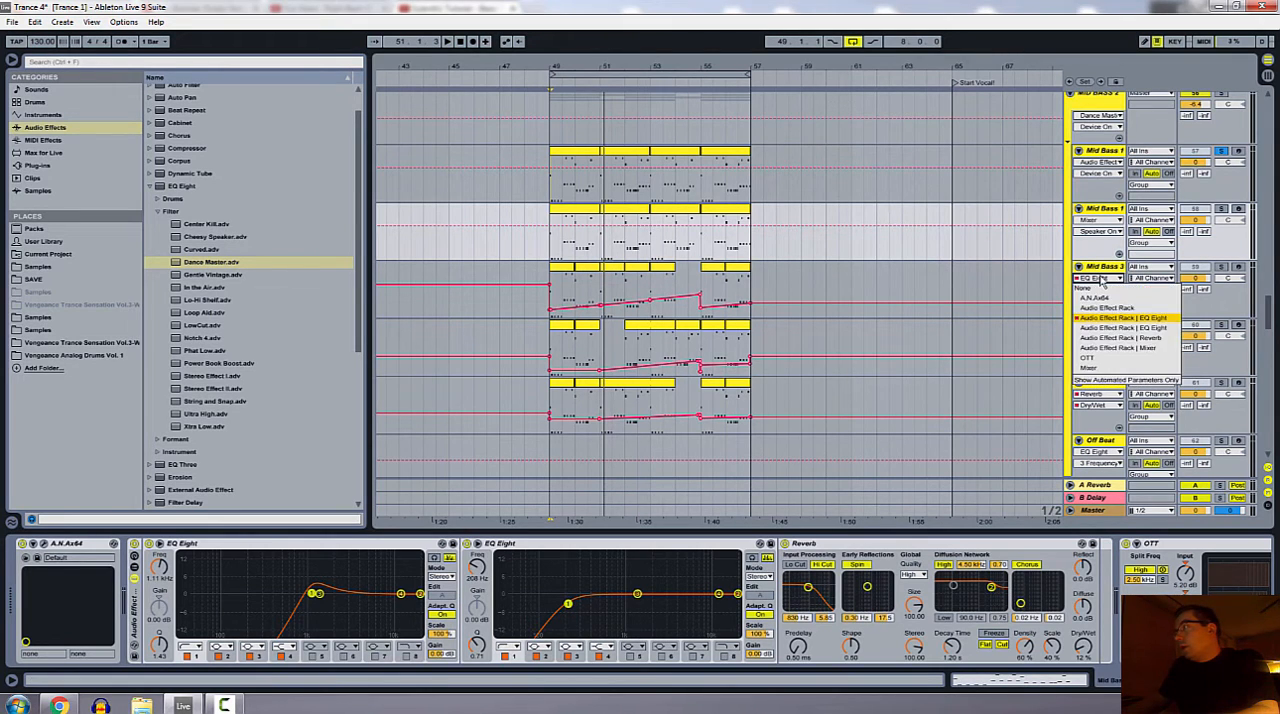
pyautogui.click(1100, 278)
pyautogui.click(1100, 278)
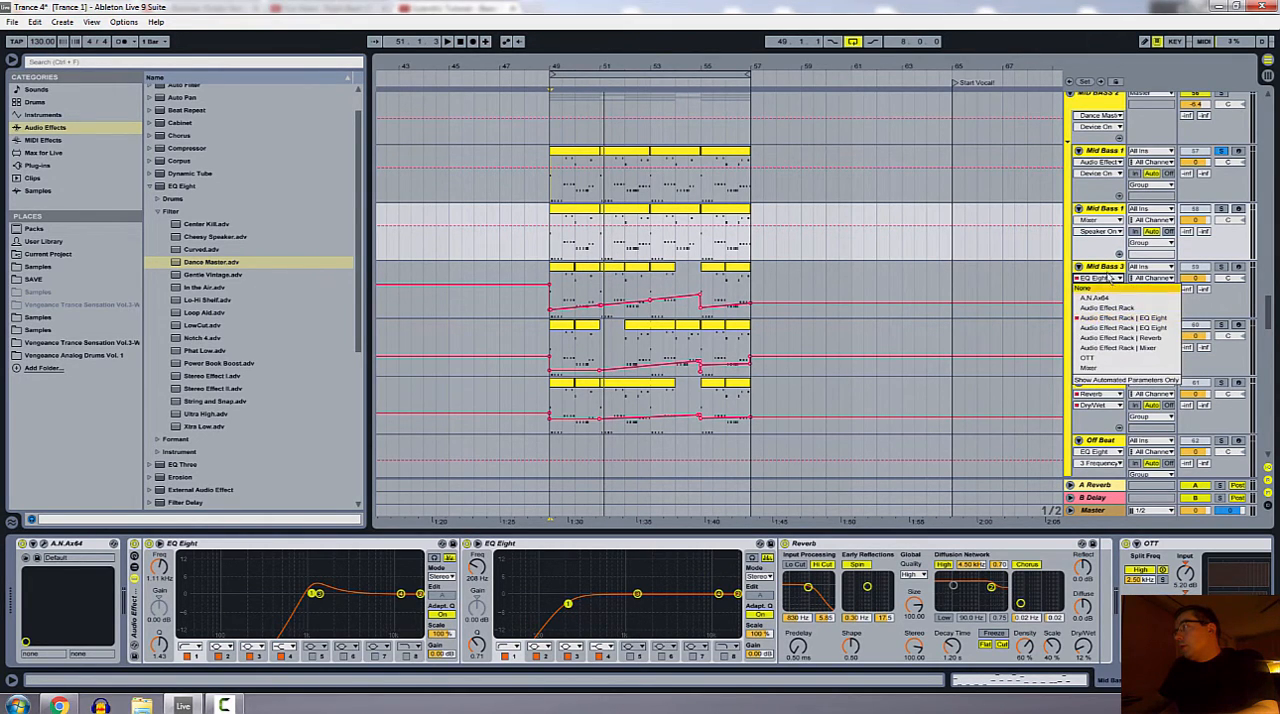
pyautogui.click(1098, 288)
pyautogui.click(1100, 279)
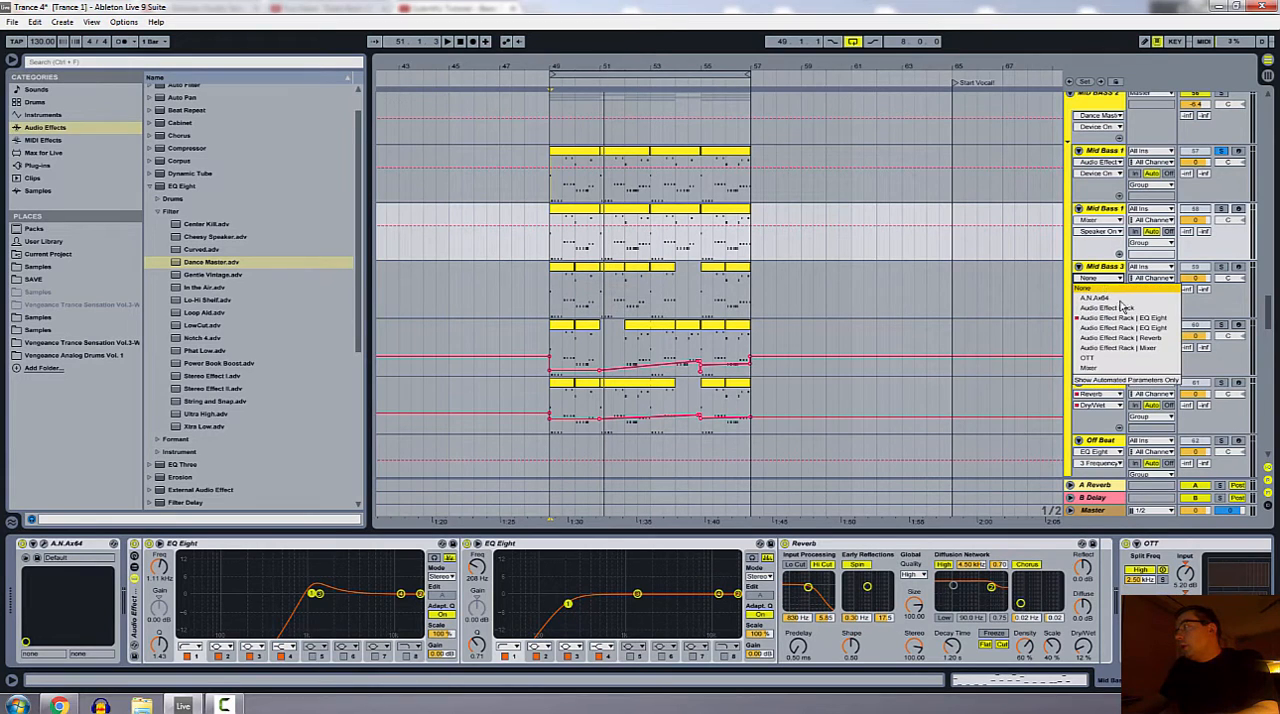
pyautogui.click(1103, 296)
pyautogui.click(1099, 289)
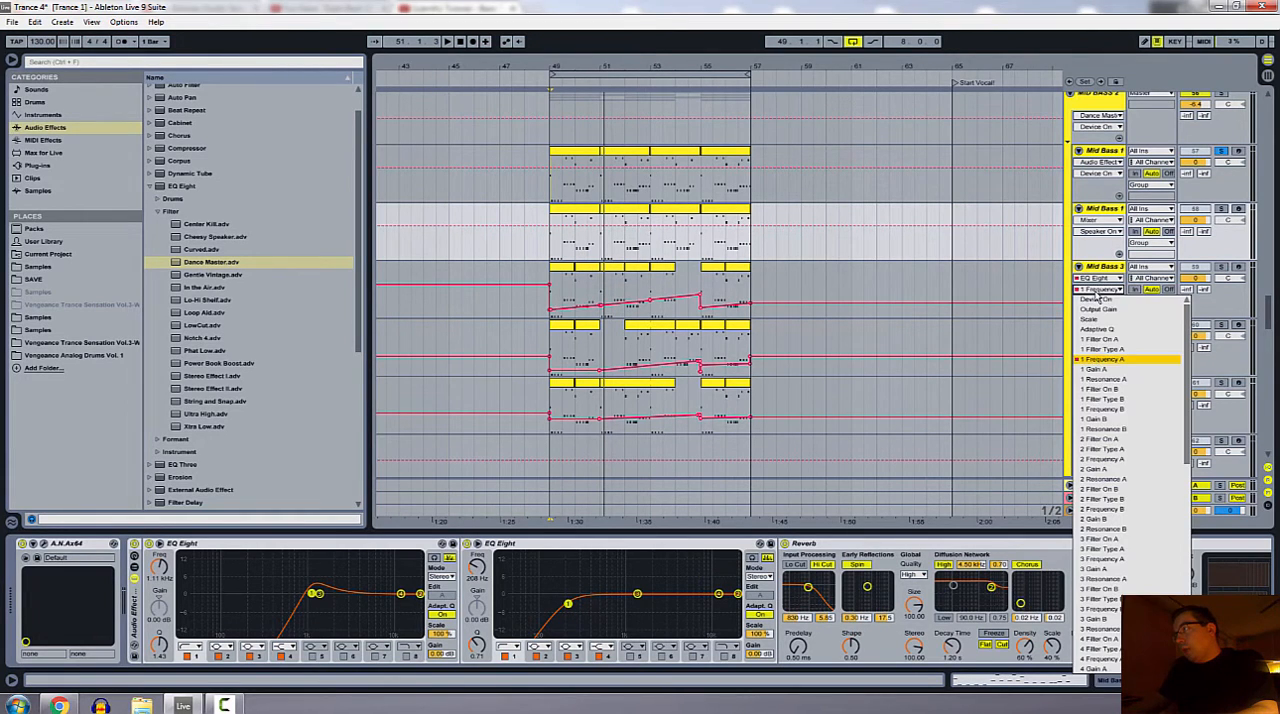
pyautogui.click(1093, 358)
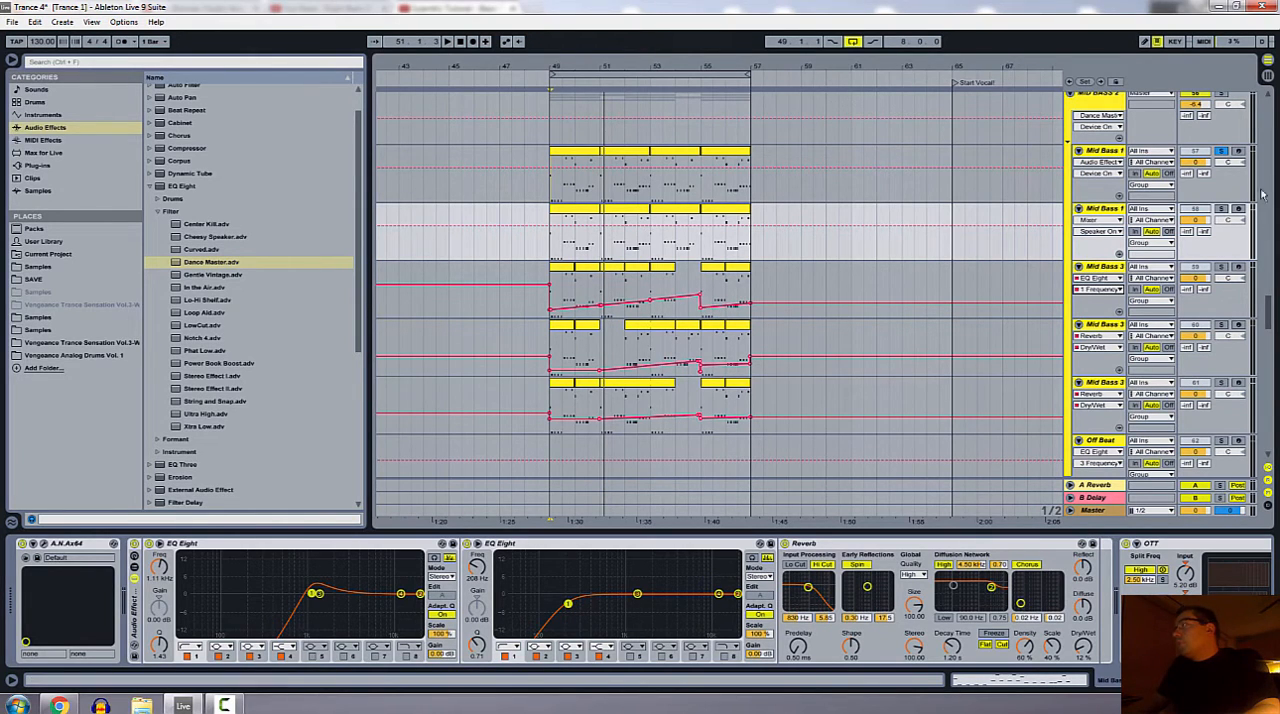
# Step: Play the loop from bar 49, adding the second Mid Bass 1 and the first two Mid Bass 3 tracks to the solo one by one
pyautogui.click(548, 82)
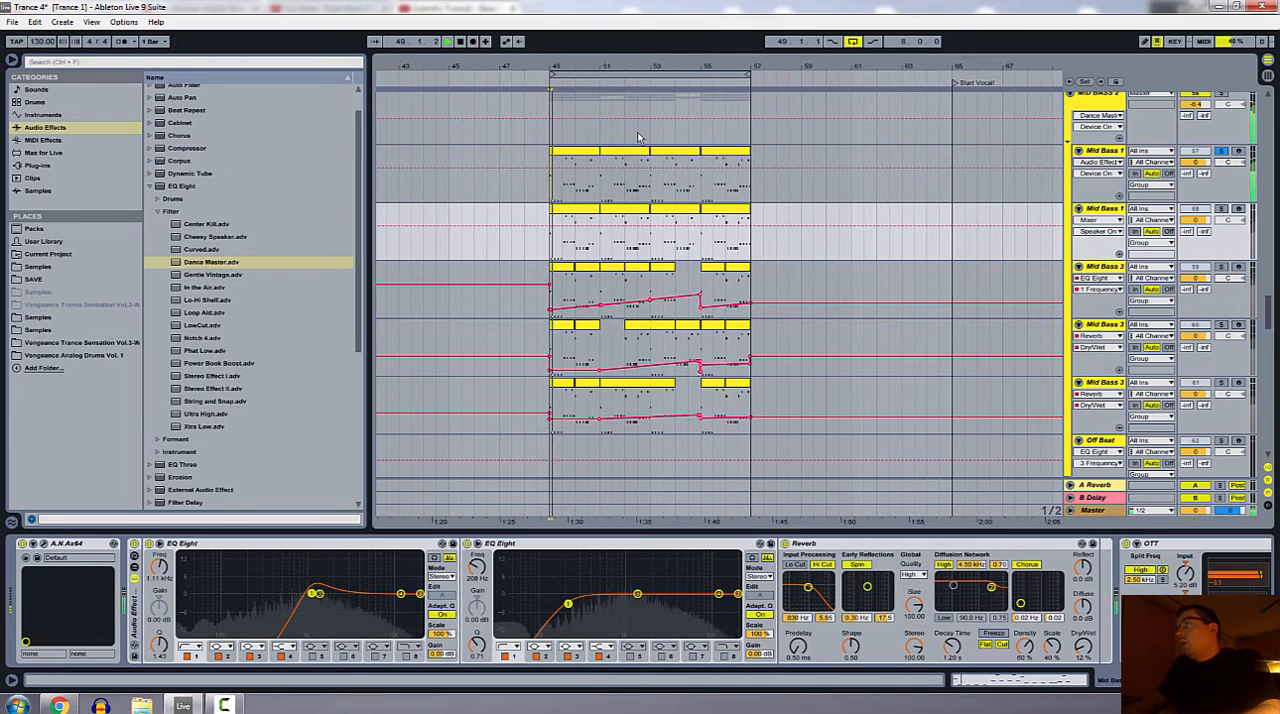
pyautogui.keyDown('ctrl'); pyautogui.click(1222, 211); pyautogui.keyUp('ctrl')
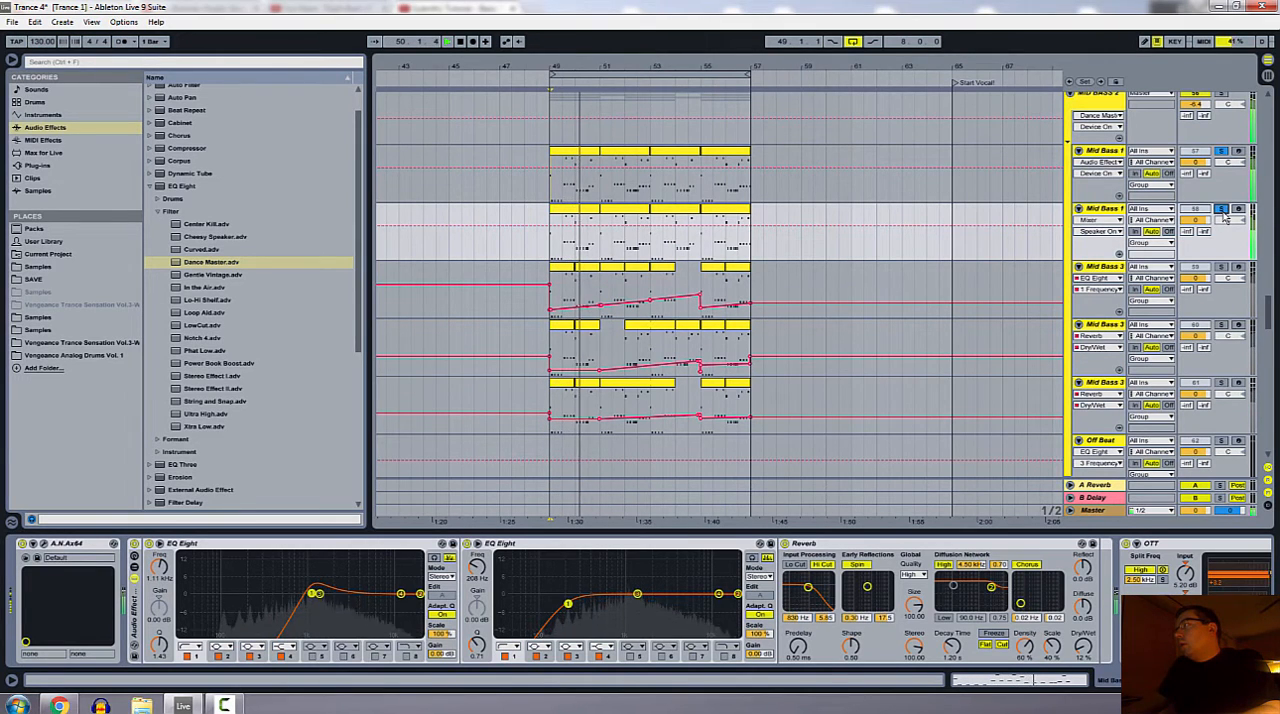
pyautogui.keyDown('ctrl'); pyautogui.click(1223, 269); pyautogui.keyUp('ctrl')
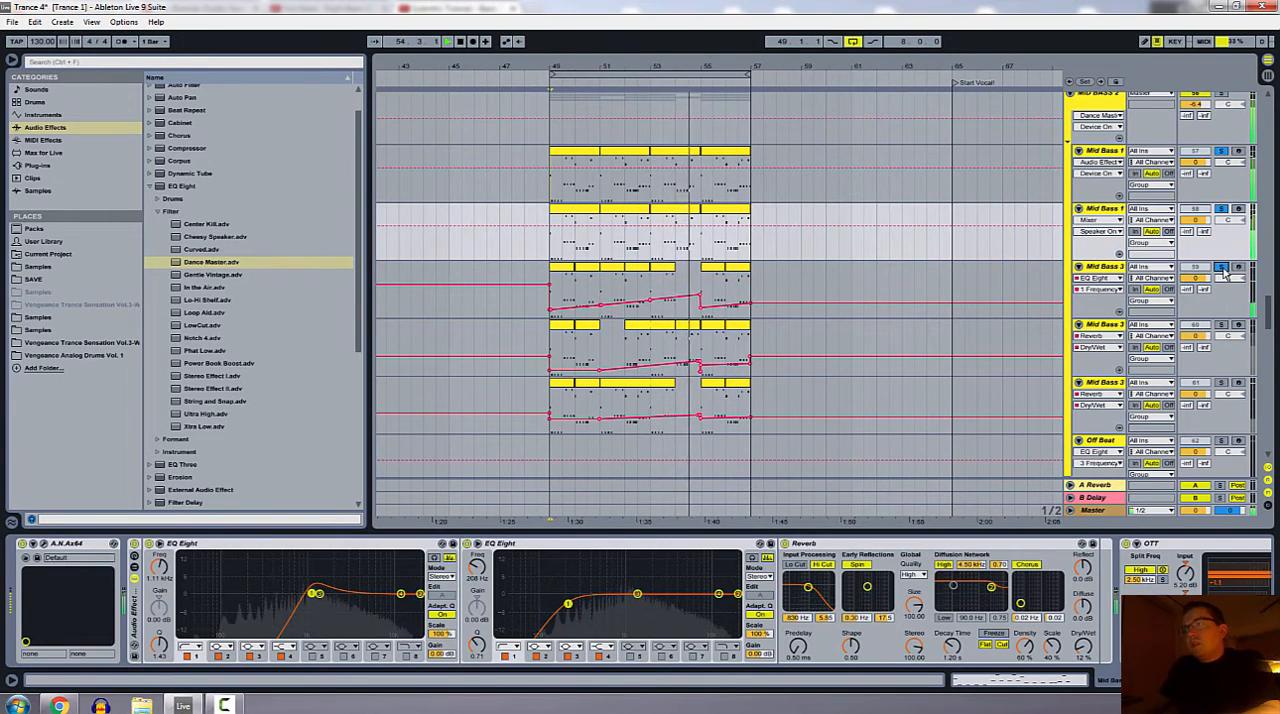
pyautogui.keyDown('ctrl'); pyautogui.click(1222, 327); pyautogui.keyUp('ctrl')
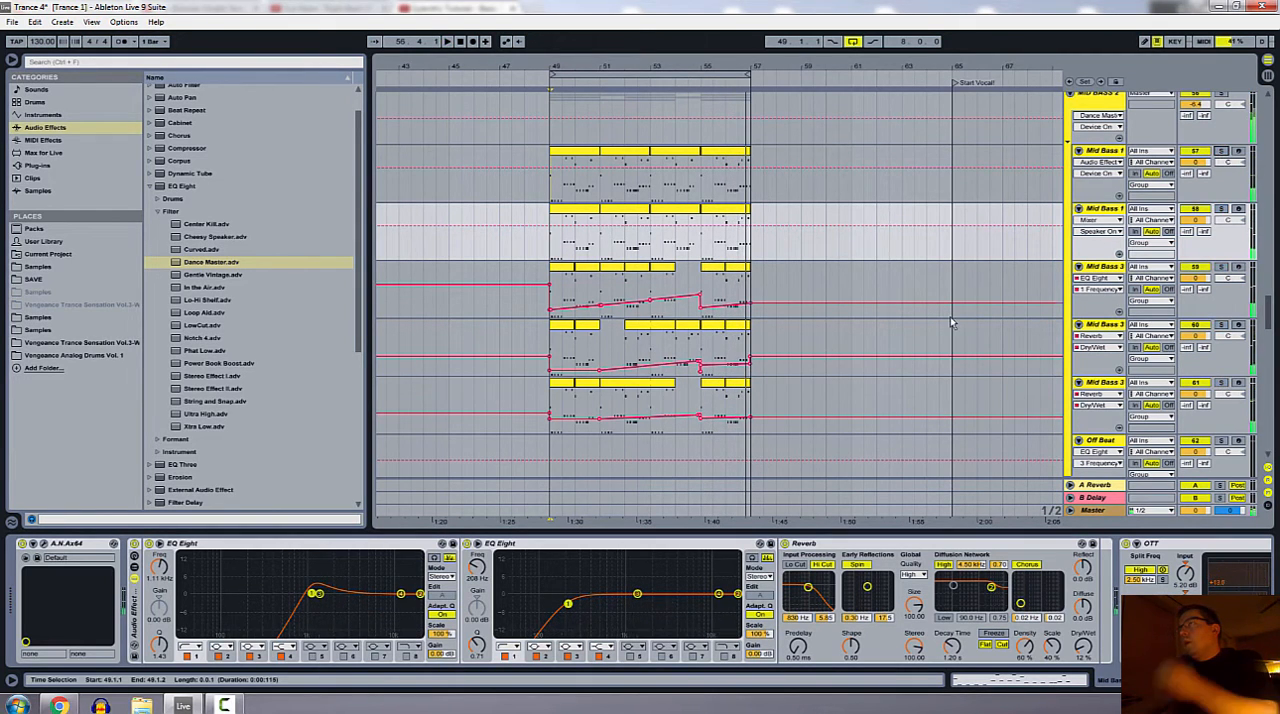
# Step: Select the MID BASS 2 group track to view its effects devices
pyautogui.scroll(2, 800, 340)
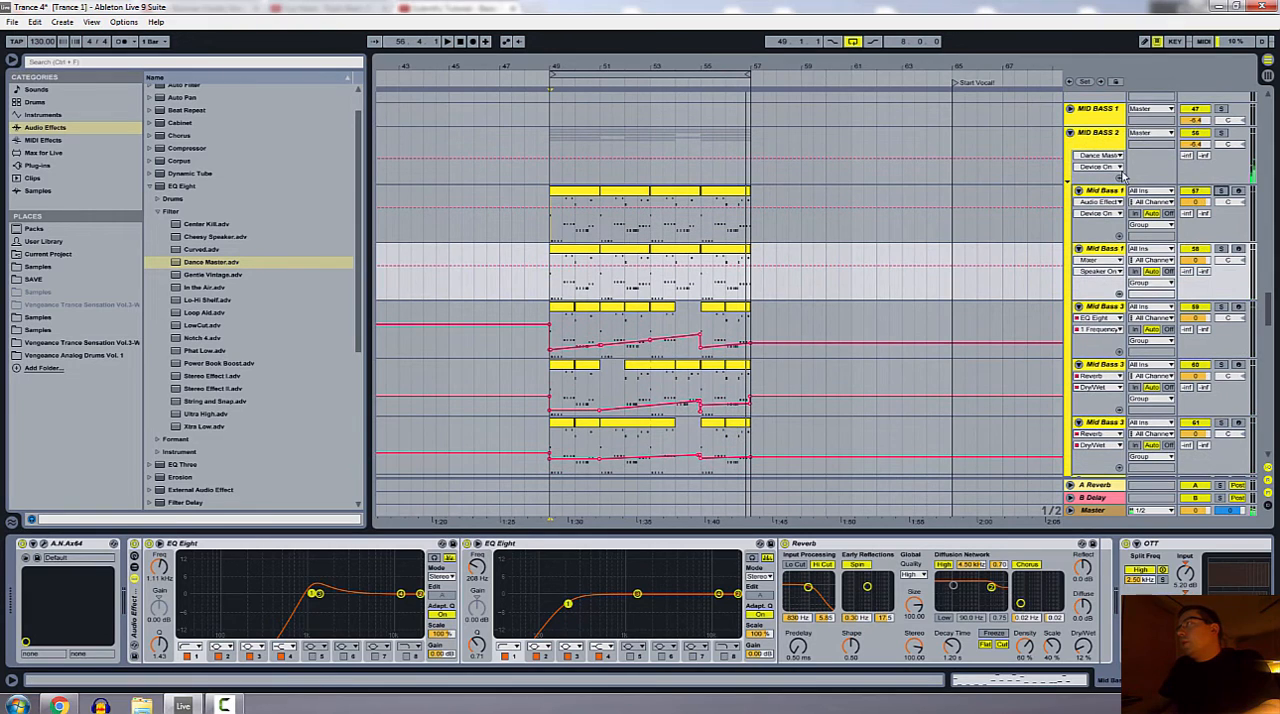
pyautogui.click(1107, 141)
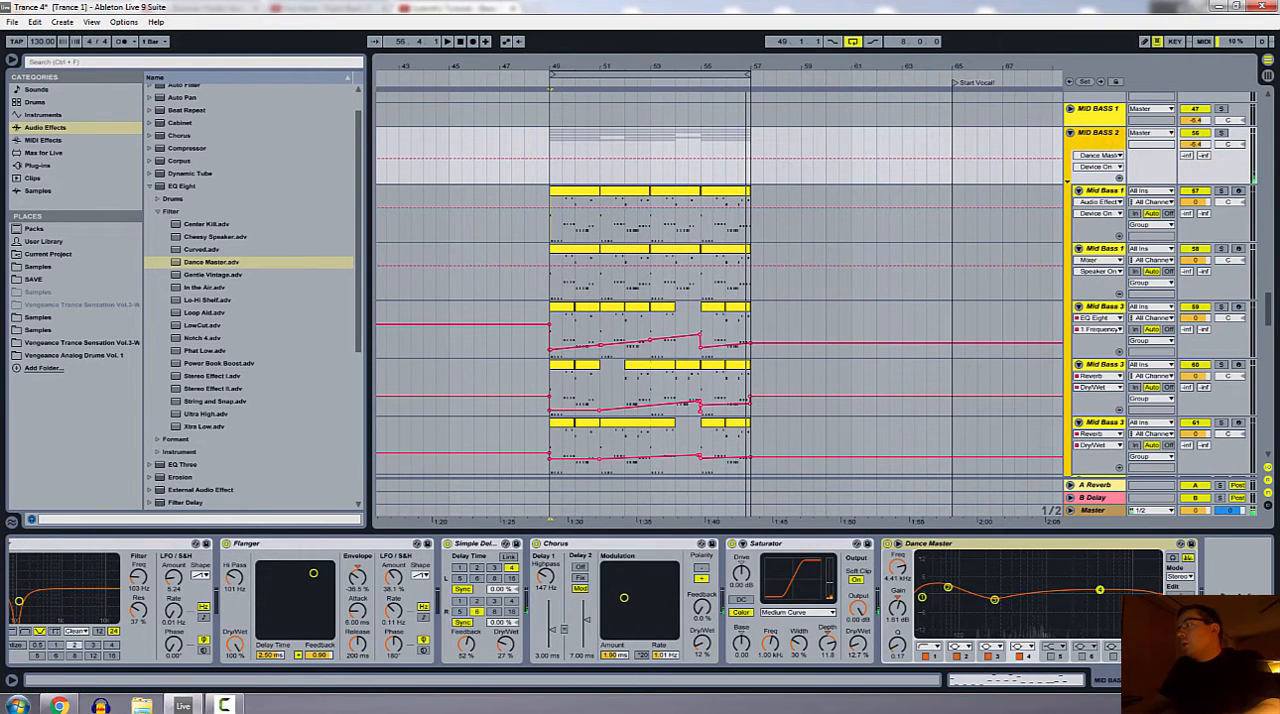
# Step: View the MID BASS 2 group's effects chain from its start, check the first Mid Bass 1 chain, and examine the group's Compressor
pyautogui.moveTo(1200, 680); pyautogui.dragTo(1162, 680)
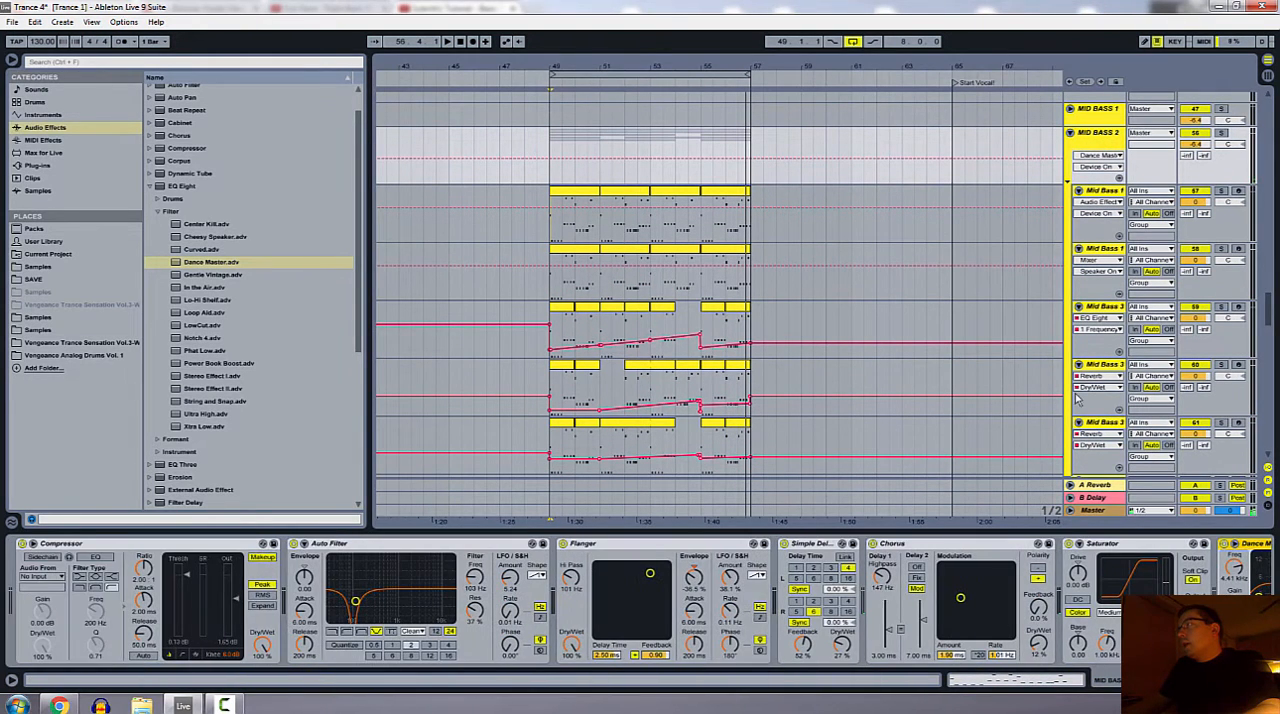
pyautogui.click(1102, 198)
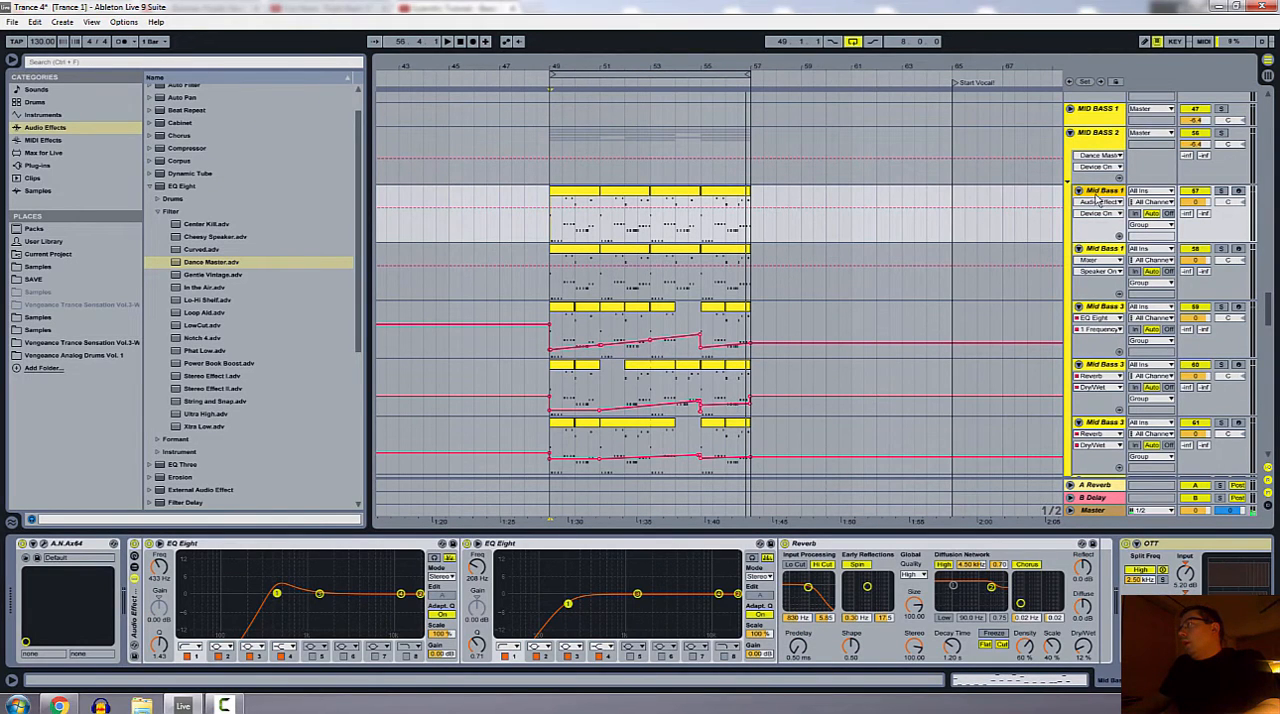
pyautogui.click(1095, 140)
pyautogui.moveTo(1162, 680); pyautogui.dragTo(1114, 681)
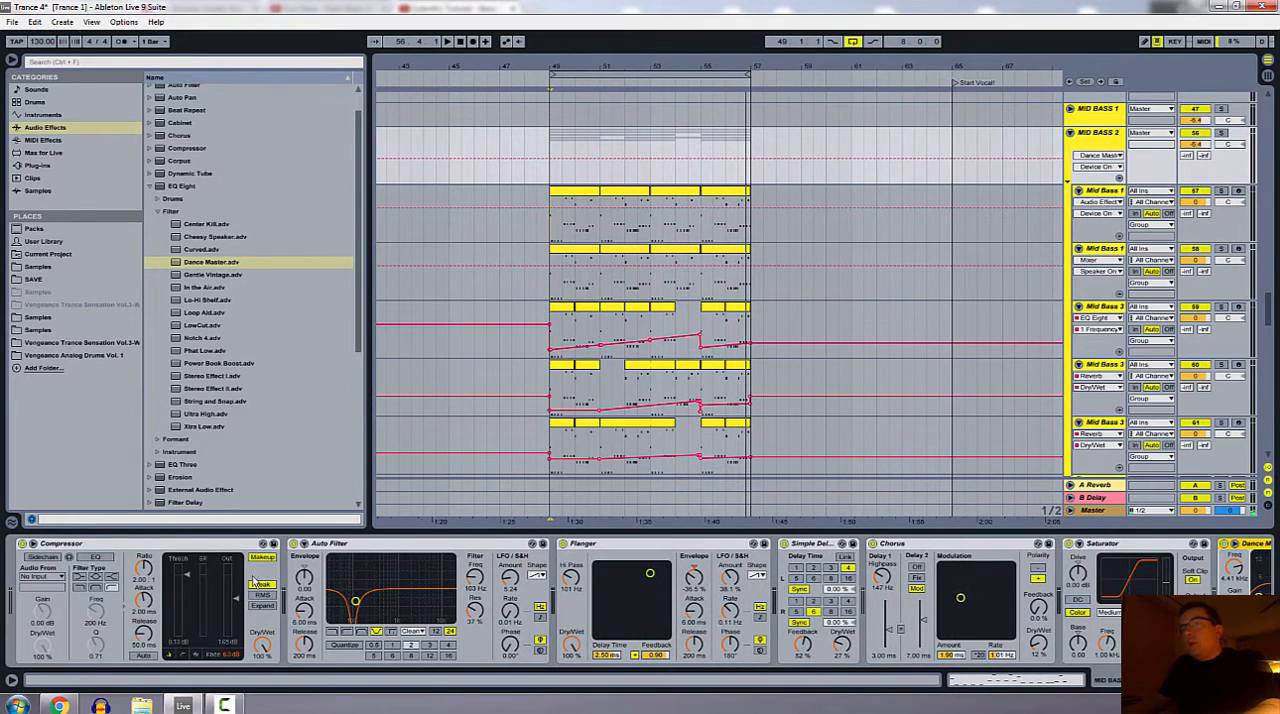
pyautogui.click(158, 546)
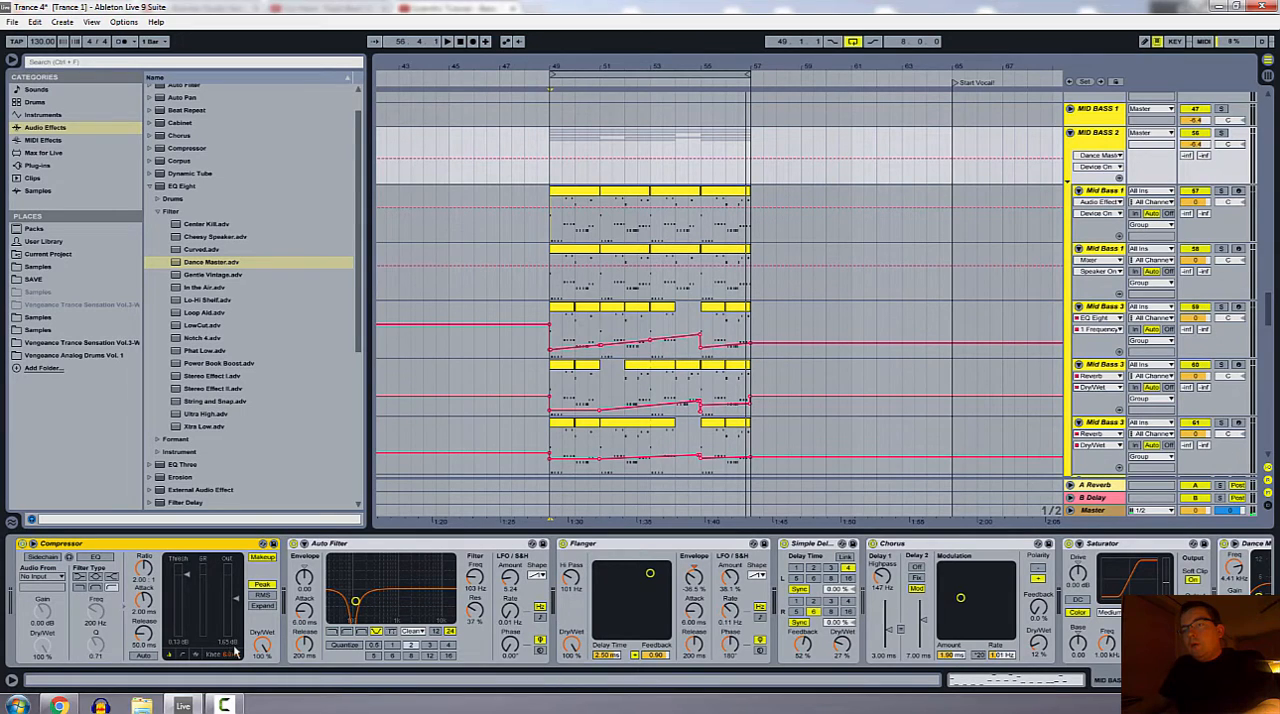
# Step: Switch the group's Auto Filter through the high-pass and band-pass filter types and return it to notch
pyautogui.click(379, 544)
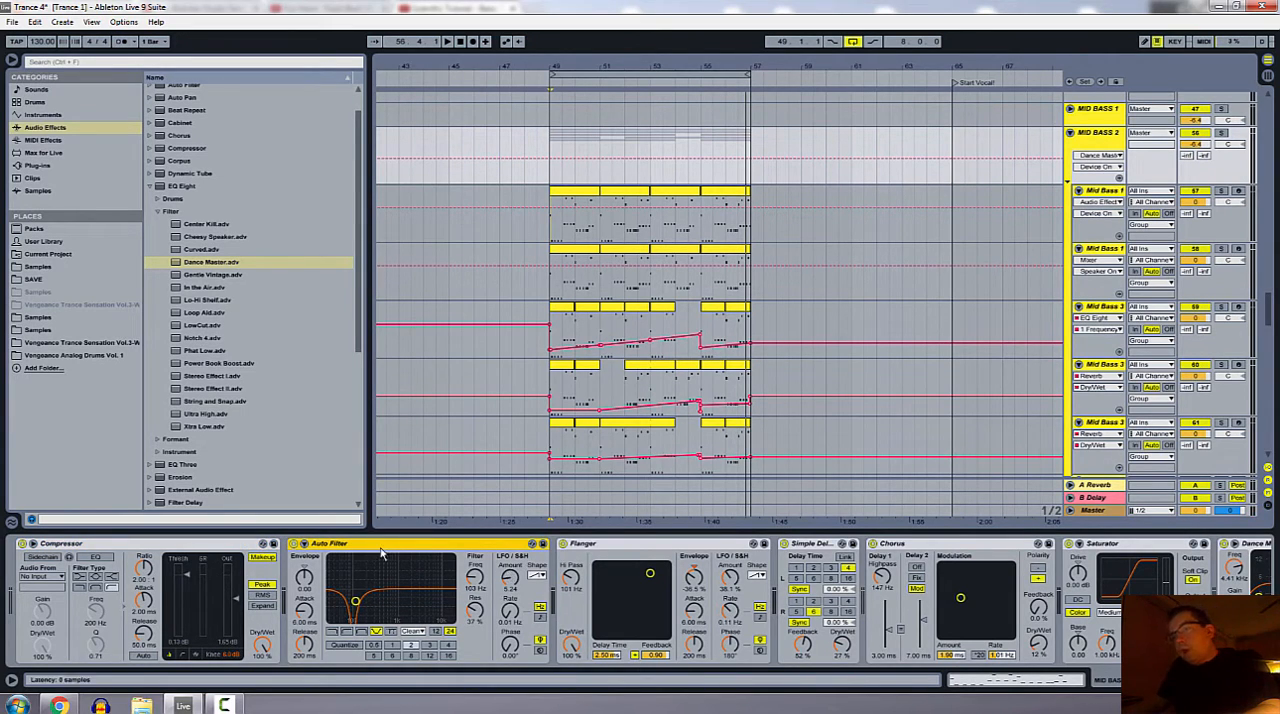
pyautogui.click(333, 632)
pyautogui.click(348, 632)
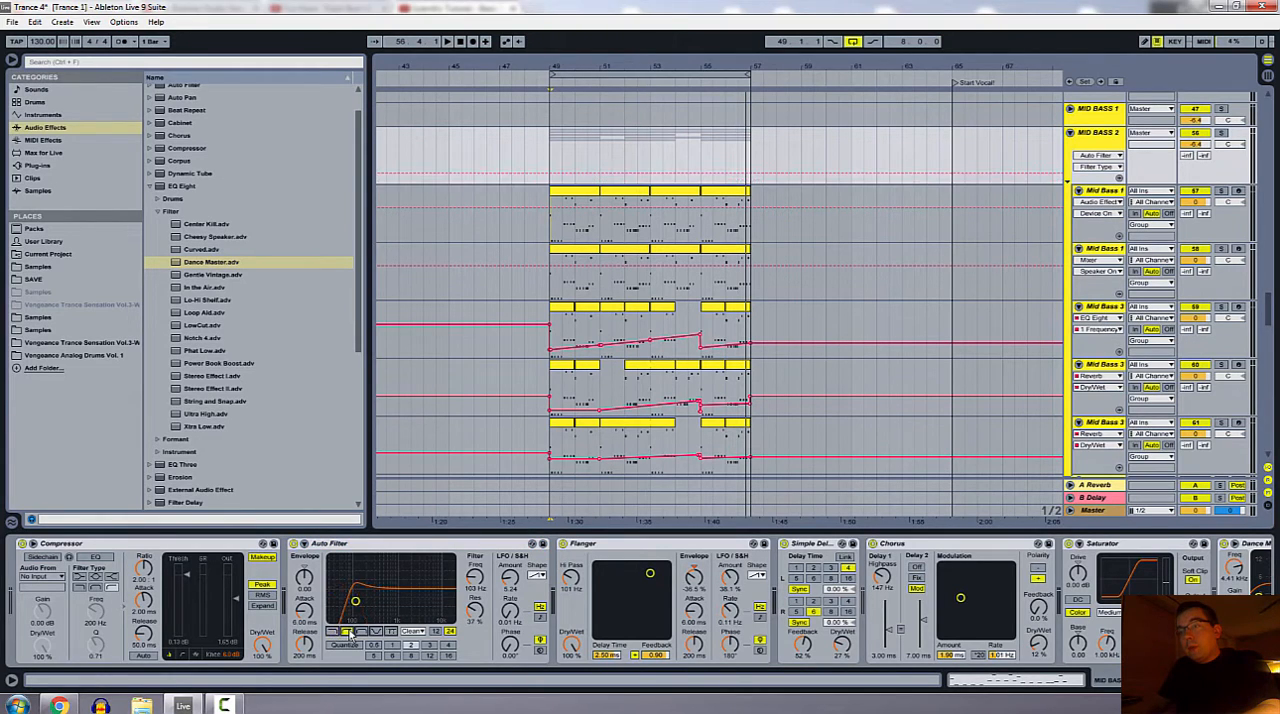
pyautogui.click(364, 632)
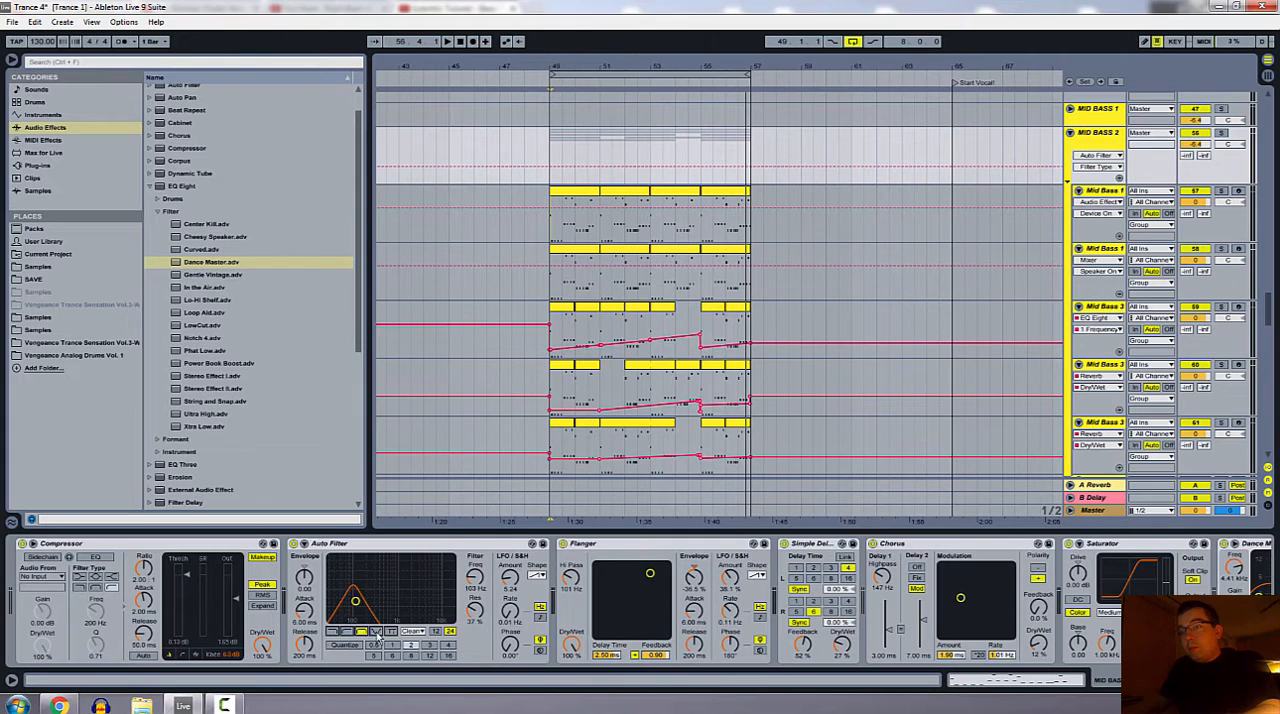
pyautogui.click(377, 632)
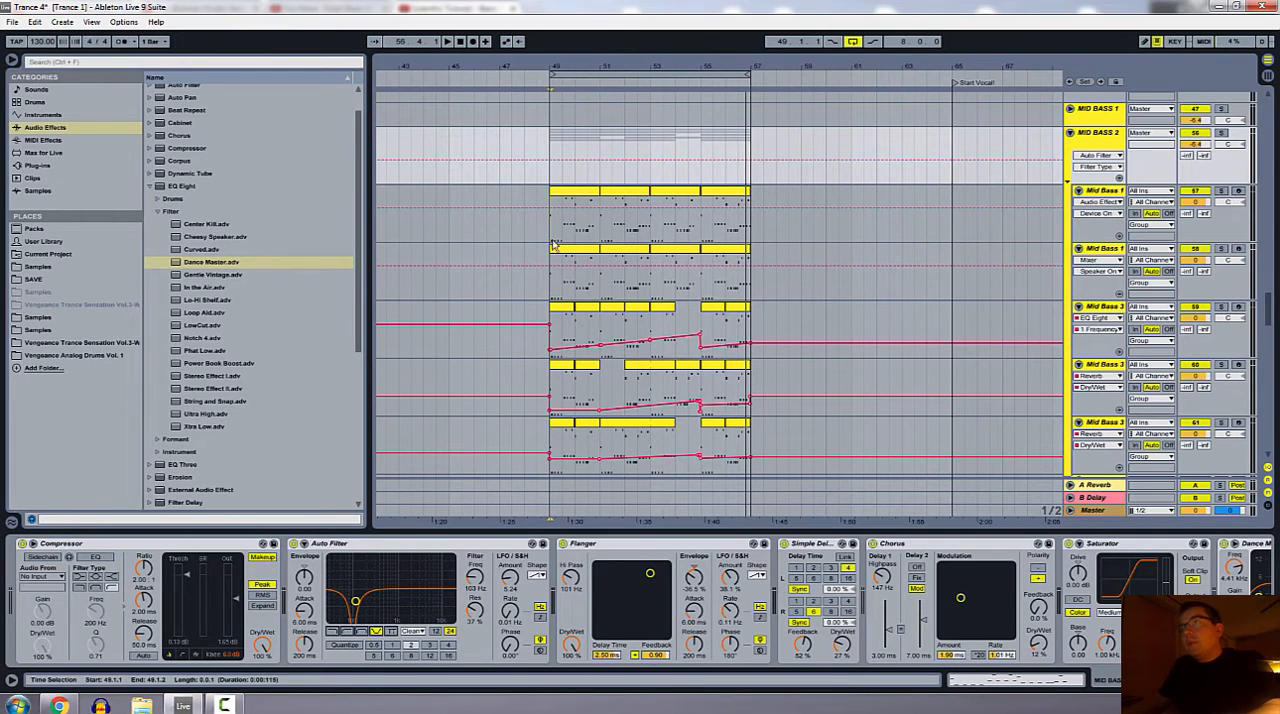
# Step: Play the loop while auditioning Auto Filter's band-pass, high-pass and low-pass types, and set it back to notch
pyautogui.press('space')
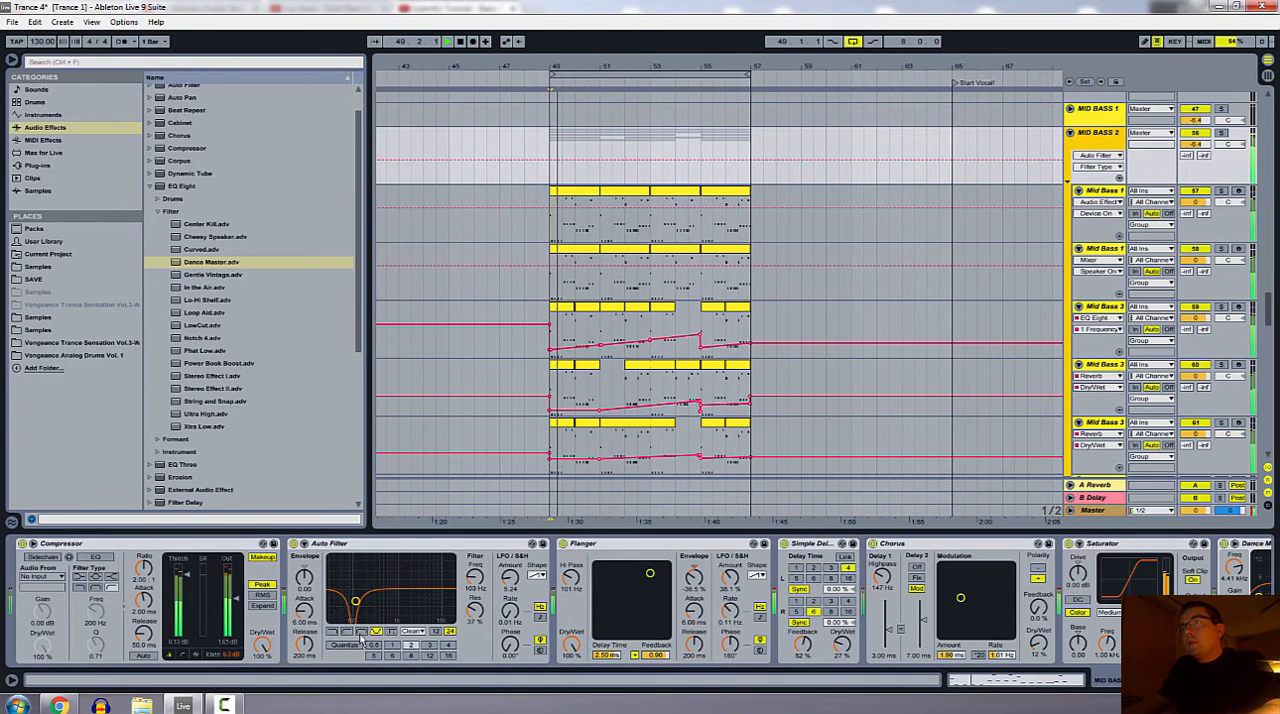
pyautogui.click(361, 632)
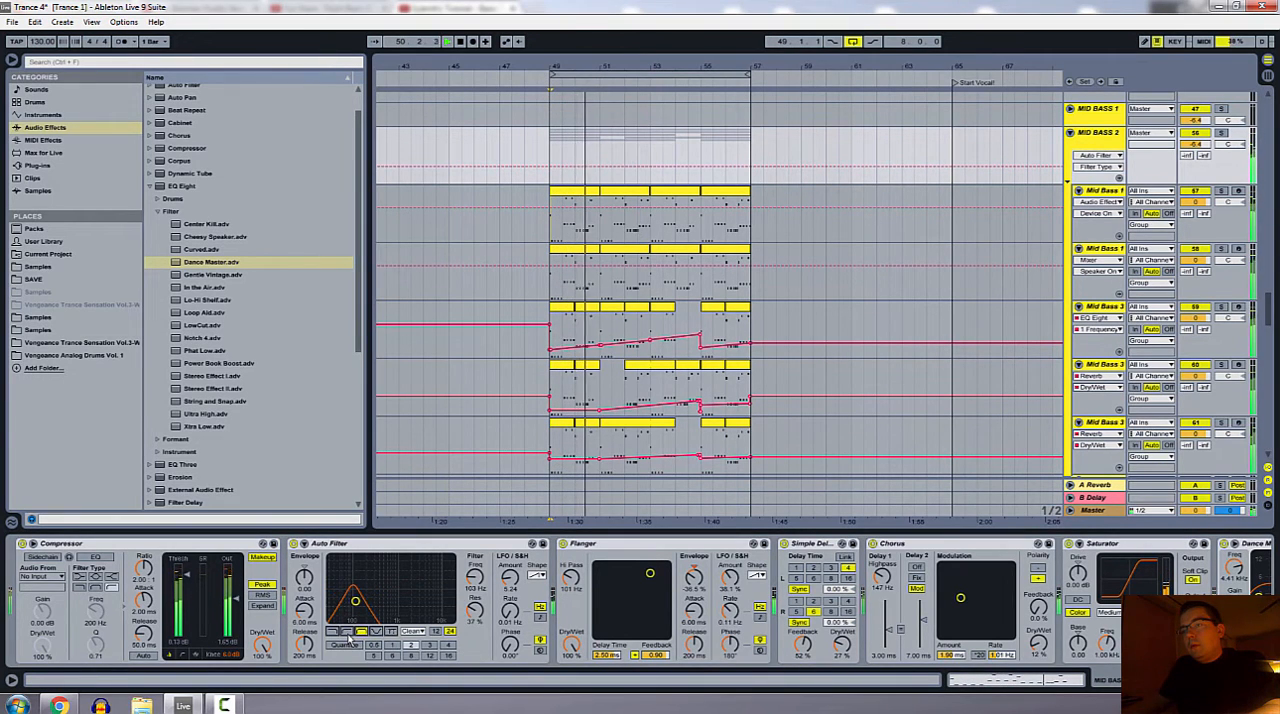
pyautogui.click(346, 632)
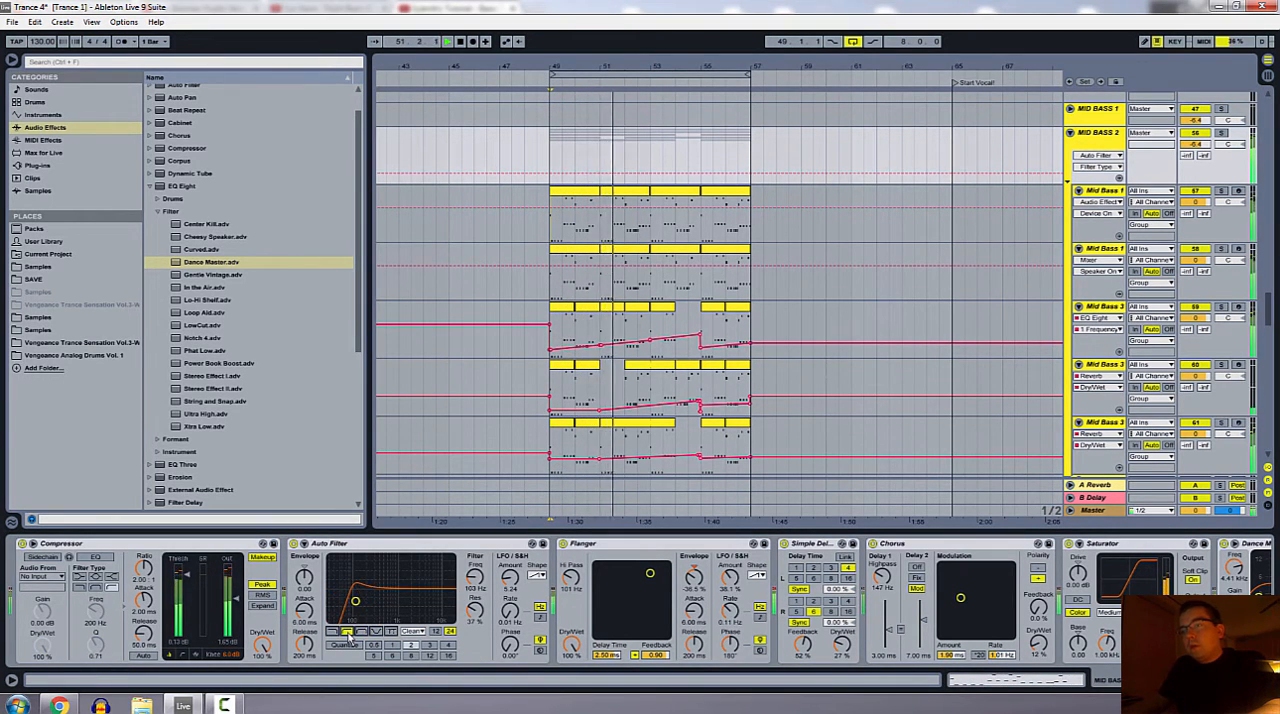
pyautogui.click(333, 632)
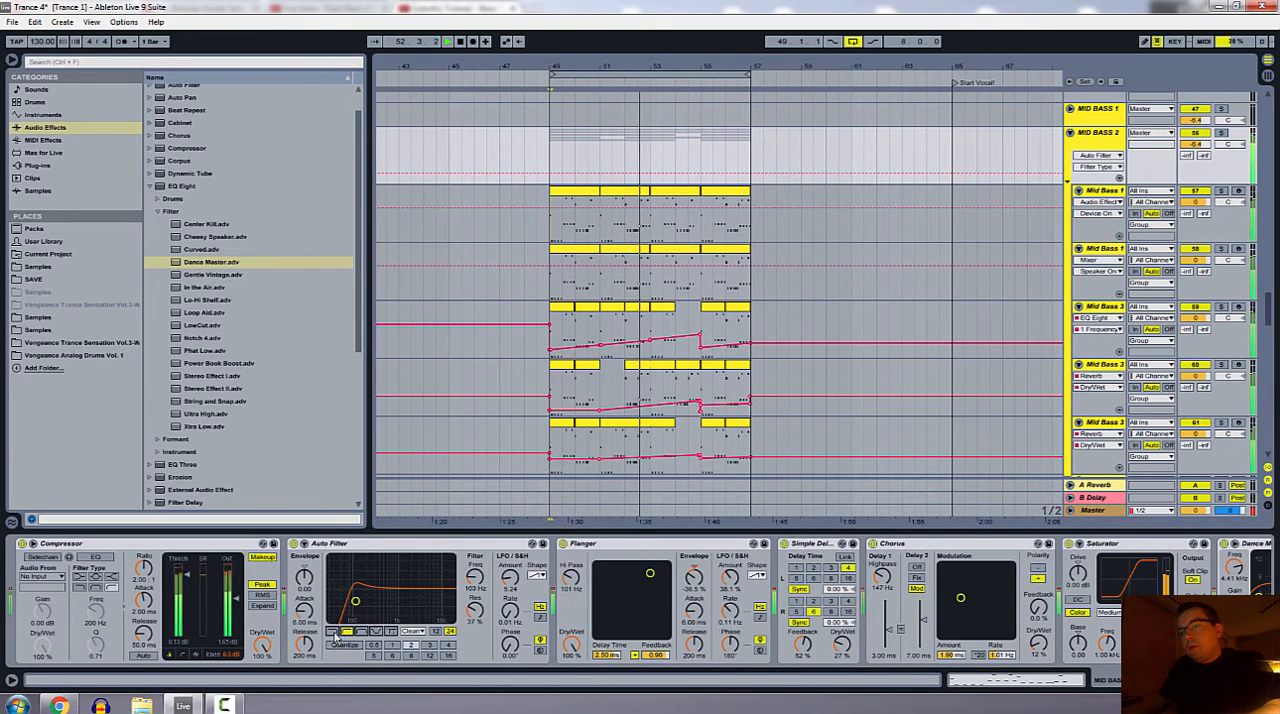
pyautogui.click(346, 632)
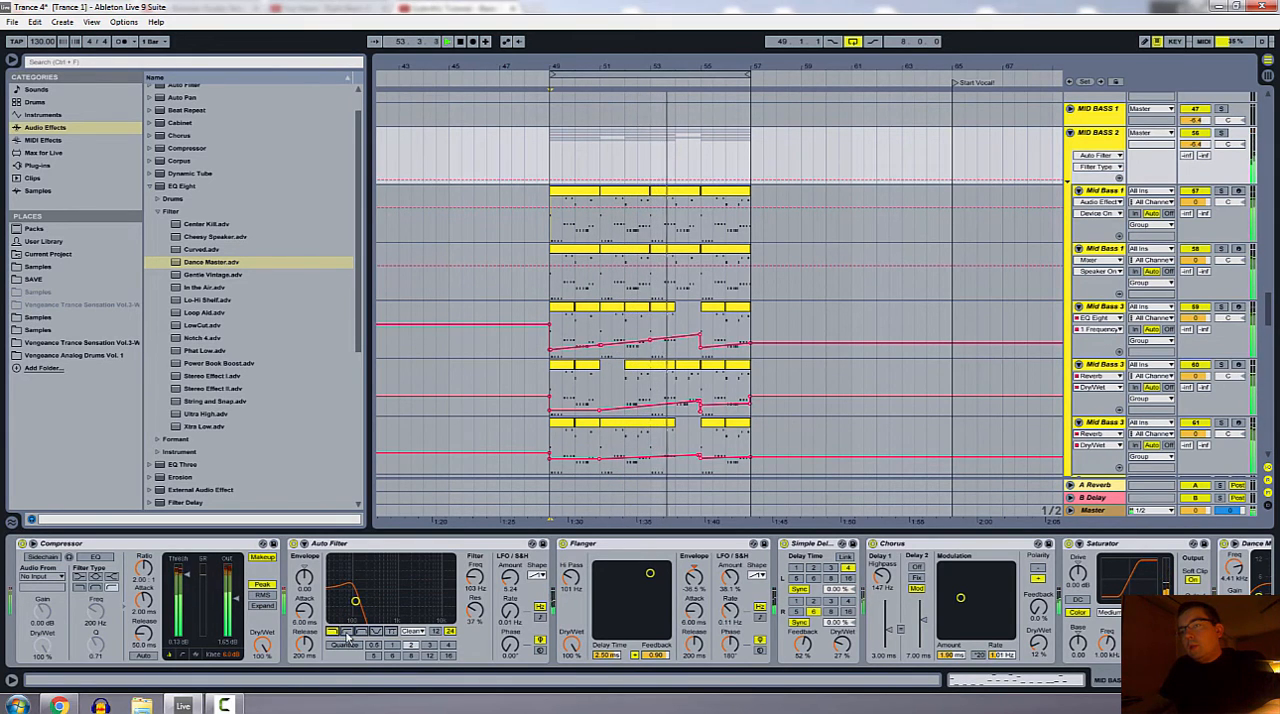
pyautogui.click(361, 632)
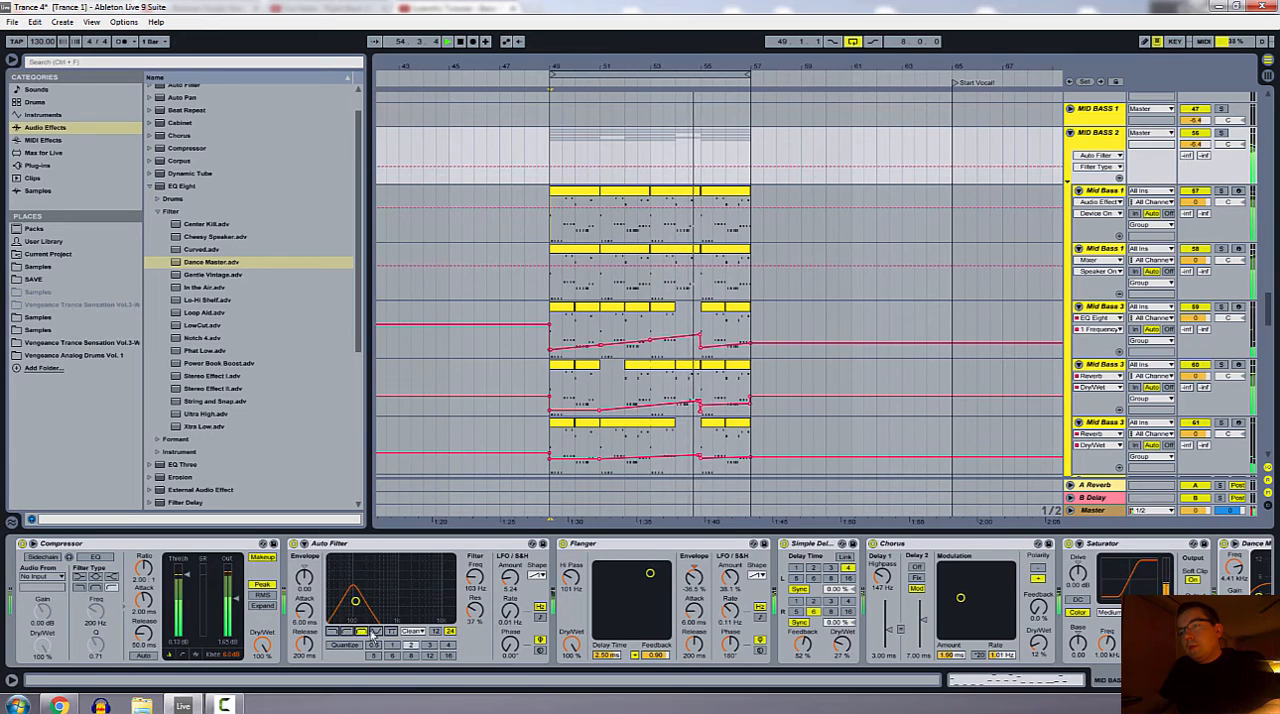
pyautogui.click(376, 632)
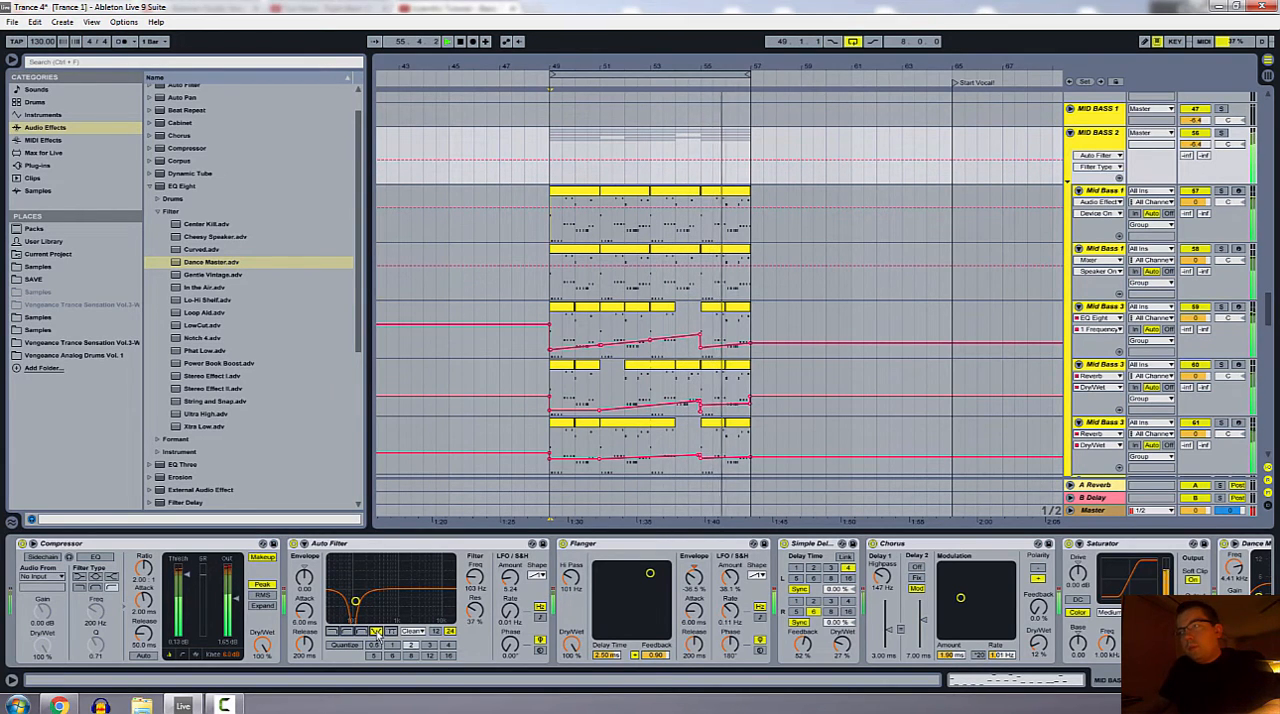
# Step: Replay the loop from bar 49, move Auto Filter's notch frequency to 133 Hz and restore it to 103 Hz
pyautogui.click(545, 82)
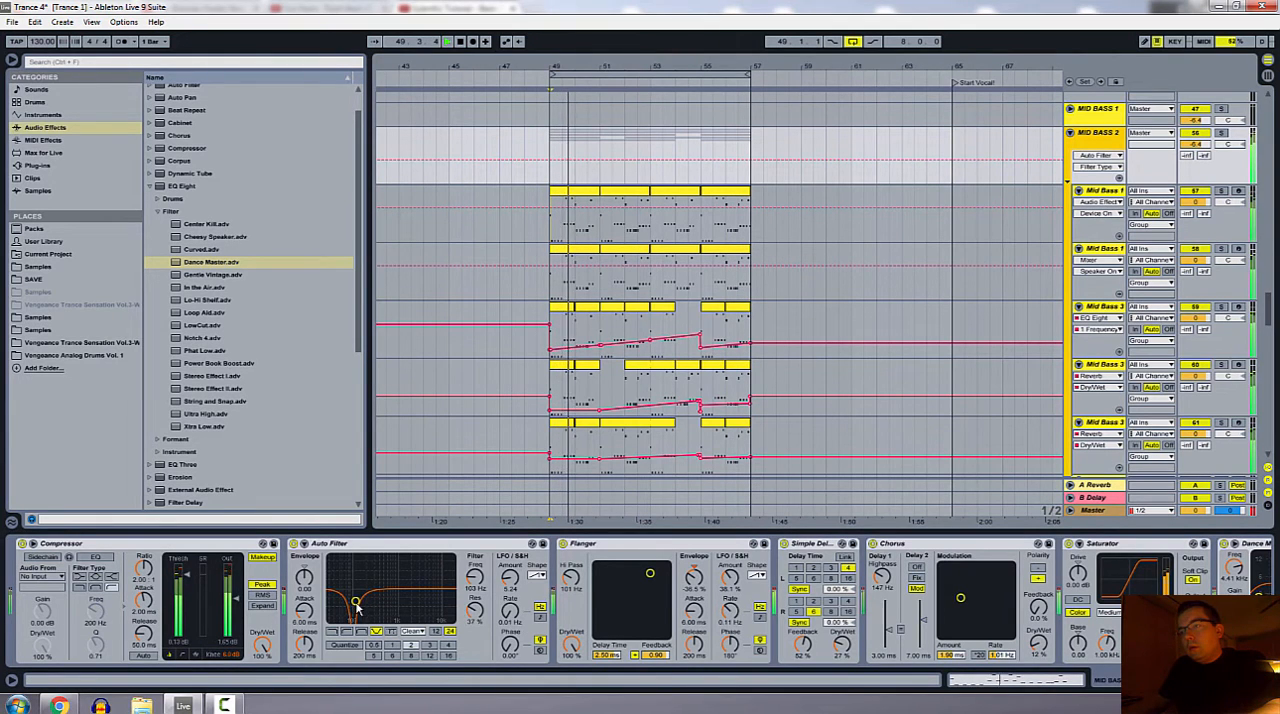
pyautogui.moveTo(356, 604)
pyautogui.mouseDown()
pyautogui.moveTo(432, 600)
pyautogui.moveTo(360, 600)
pyautogui.mouseUp()
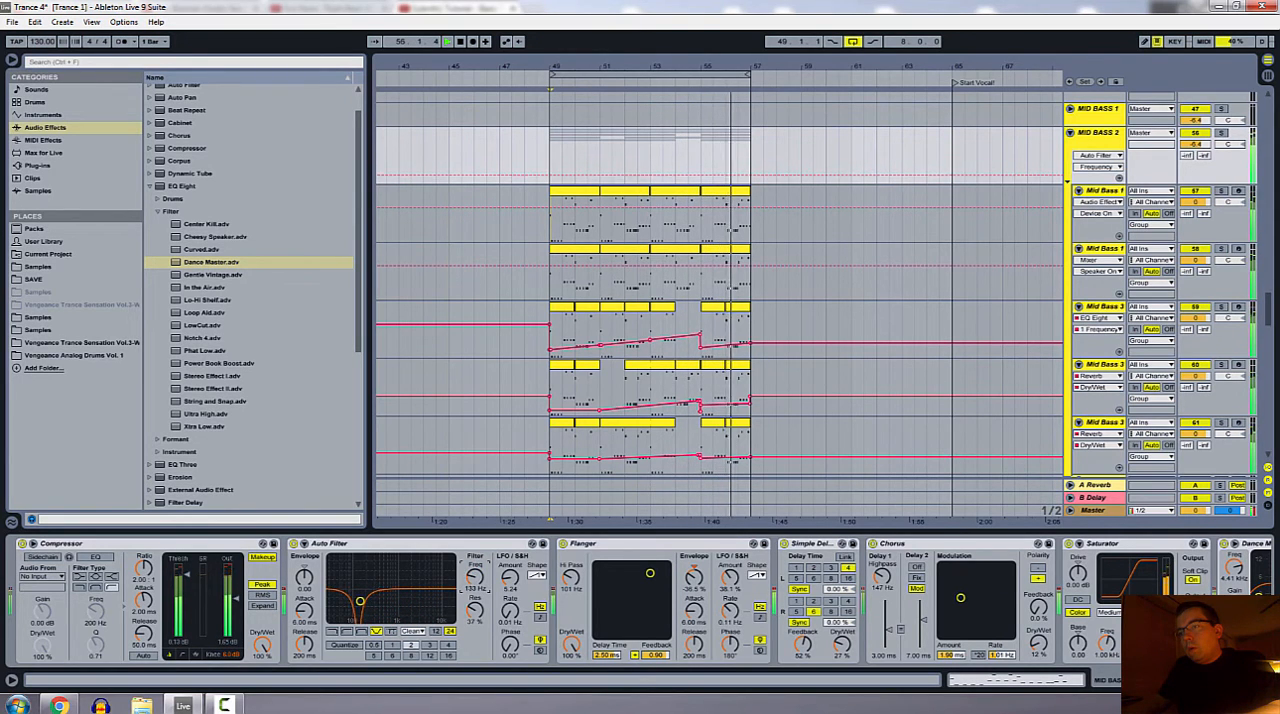
pyautogui.moveTo(475, 577); pyautogui.dragTo(475, 584)
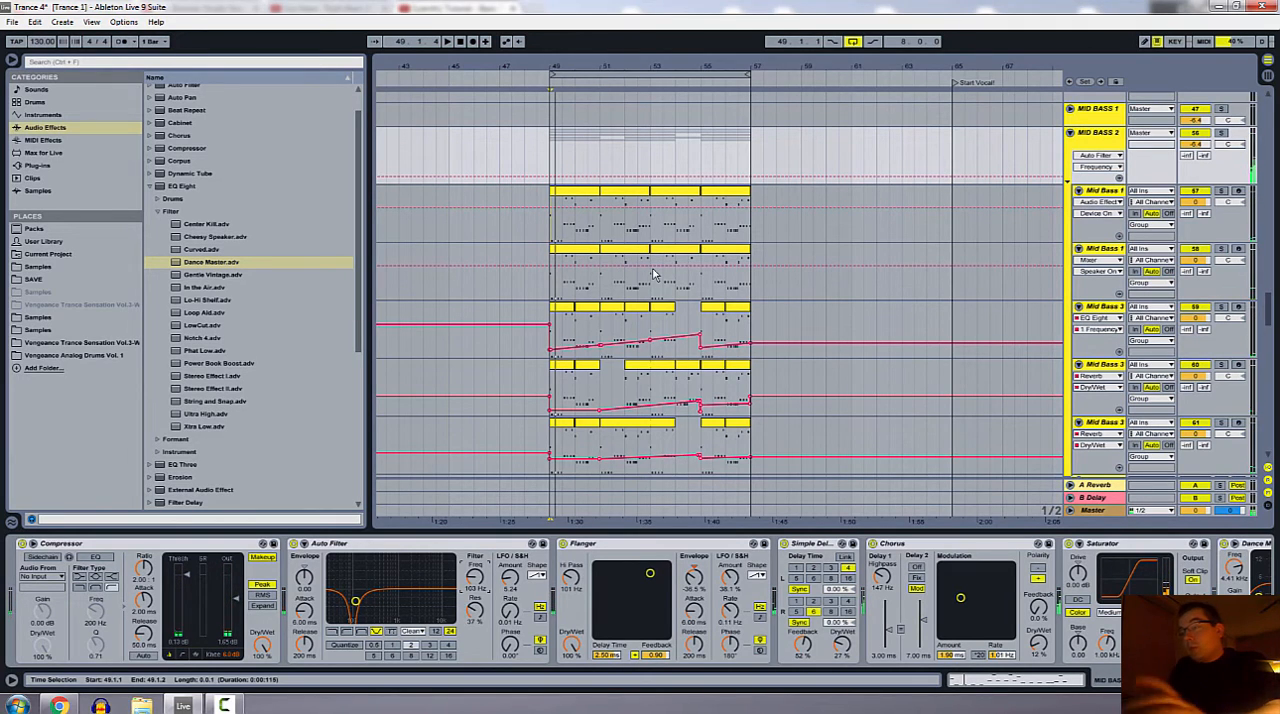
# Step: Play the loop with the group's Flanger bypassed to compare the sound, and turn the Flanger back on
pyautogui.click(641, 551)
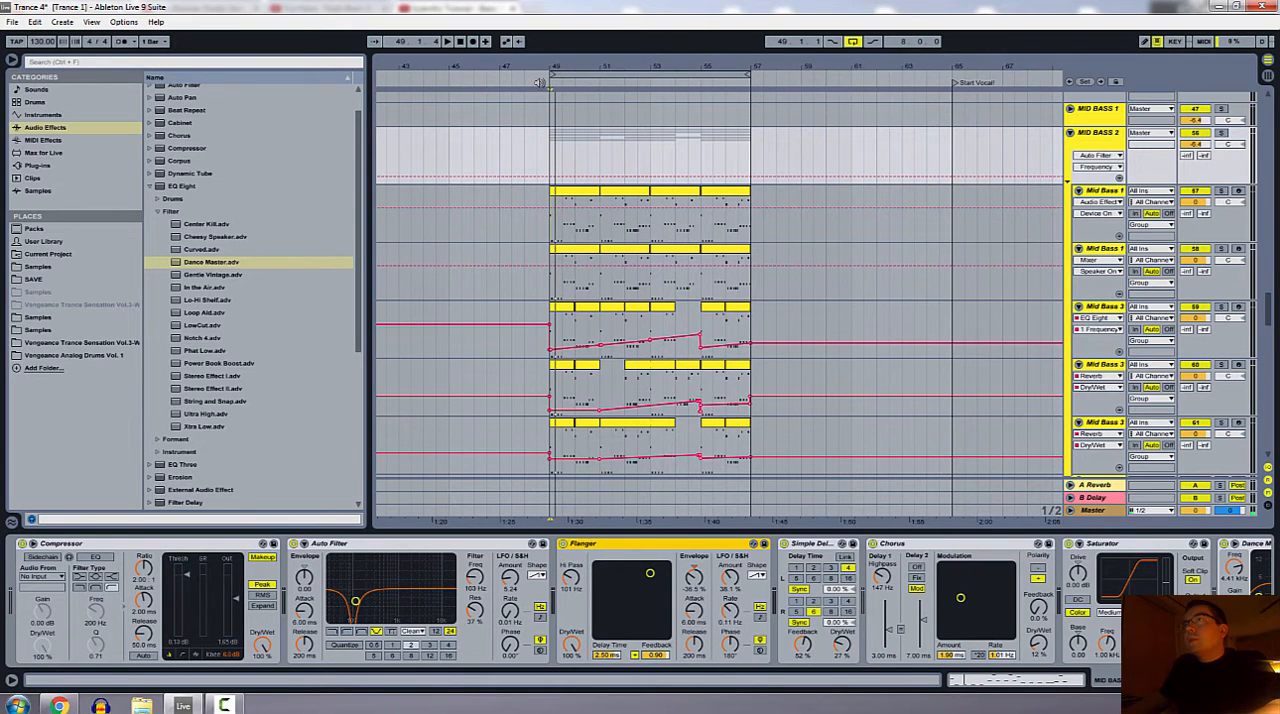
pyautogui.press('space')
pyautogui.click(563, 544)
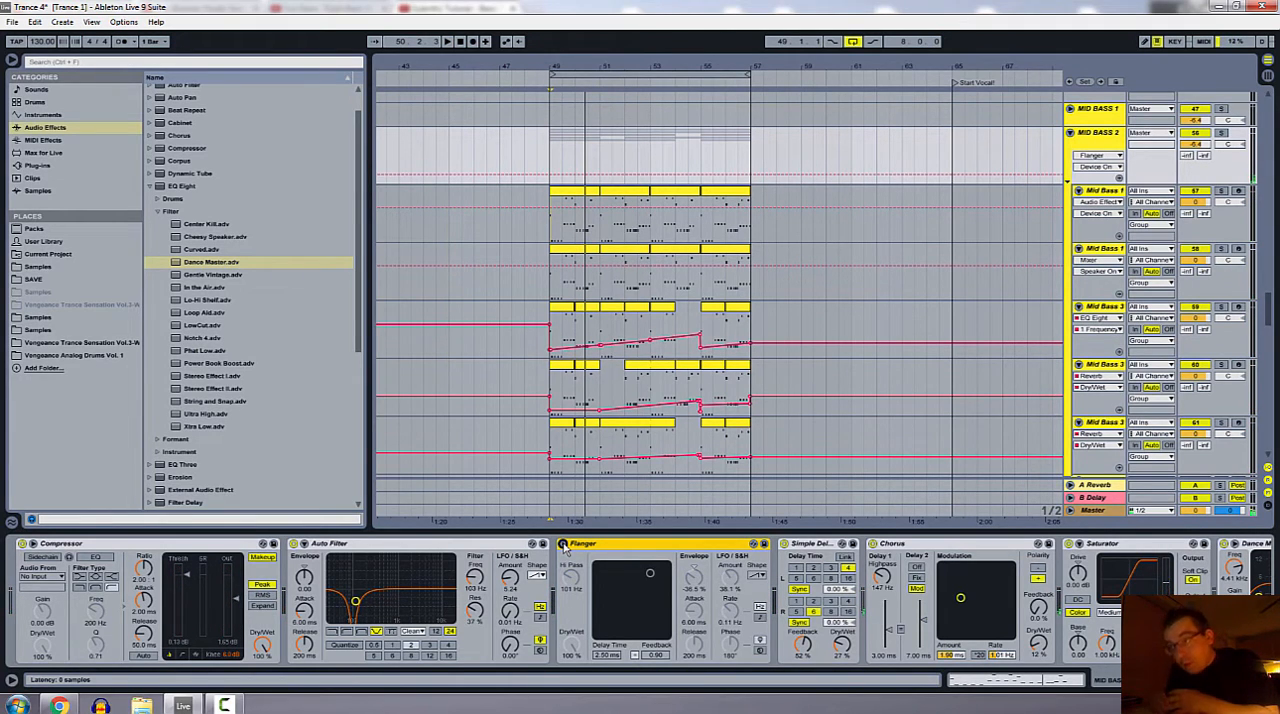
pyautogui.click(507, 552)
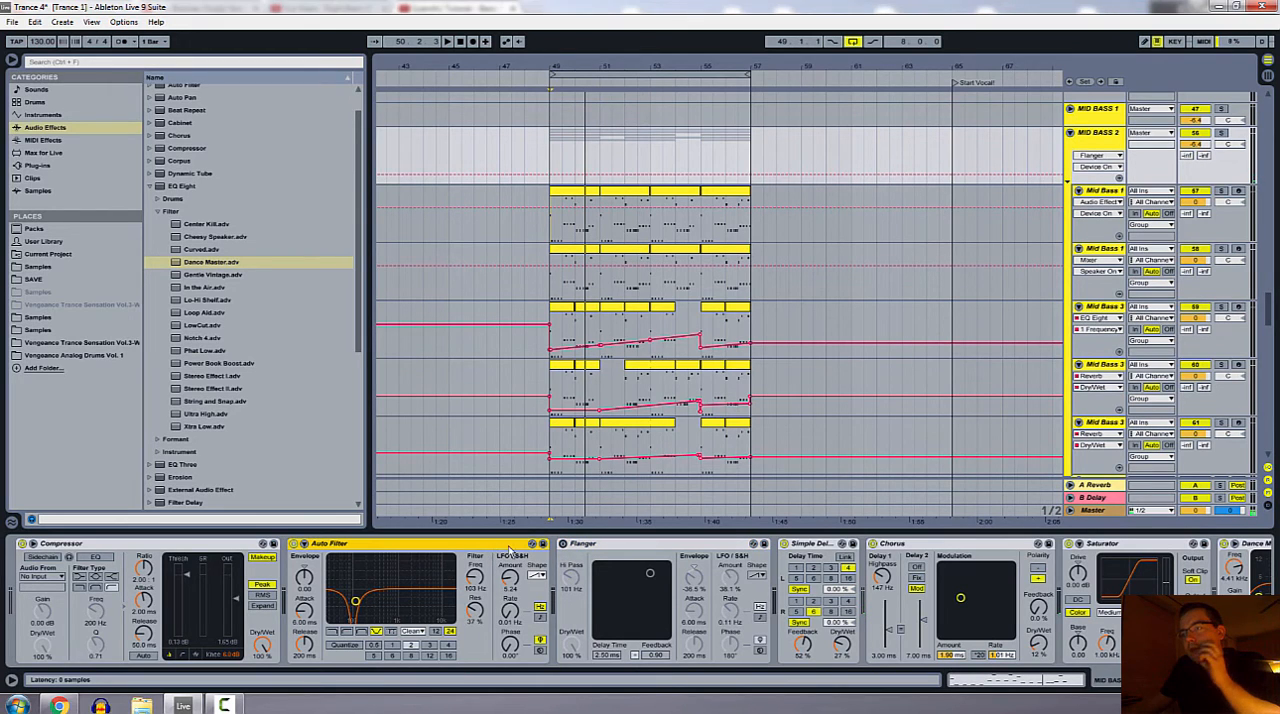
pyautogui.click(563, 544)
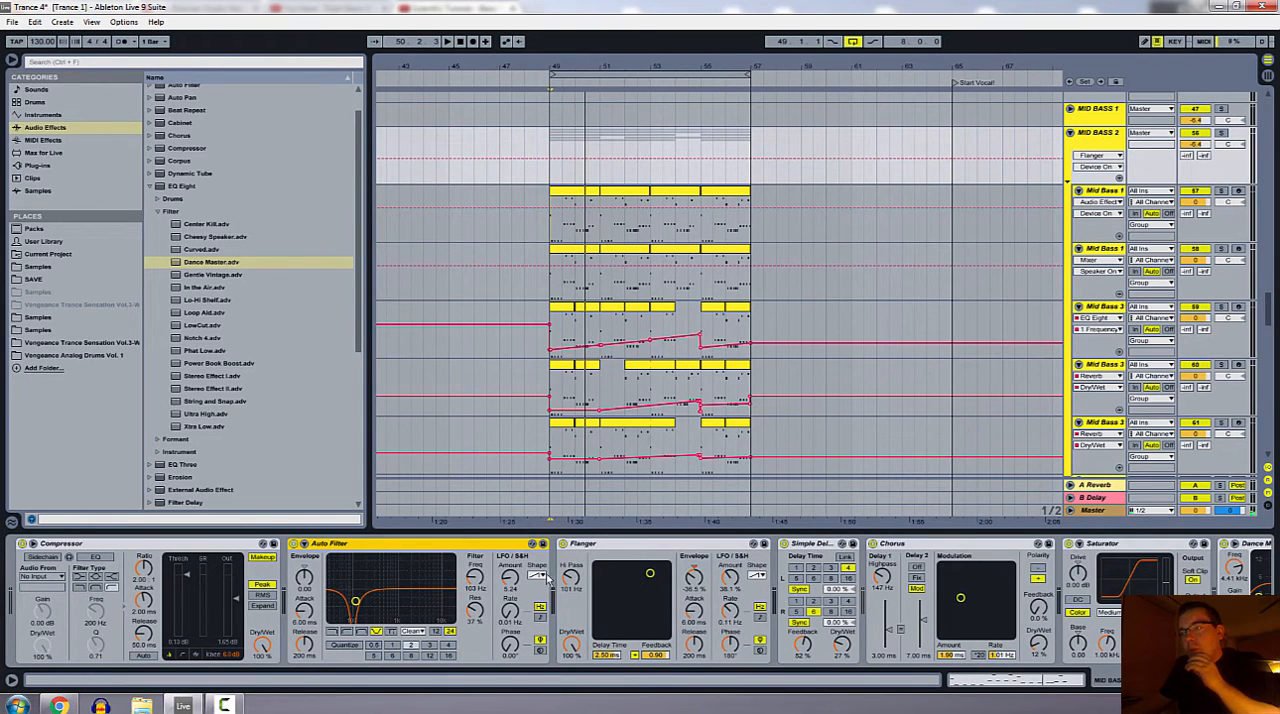
# Step: Play the loop while trying other LFO shapes on Auto Filter, and restore its original LFO shape
pyautogui.click(578, 212)
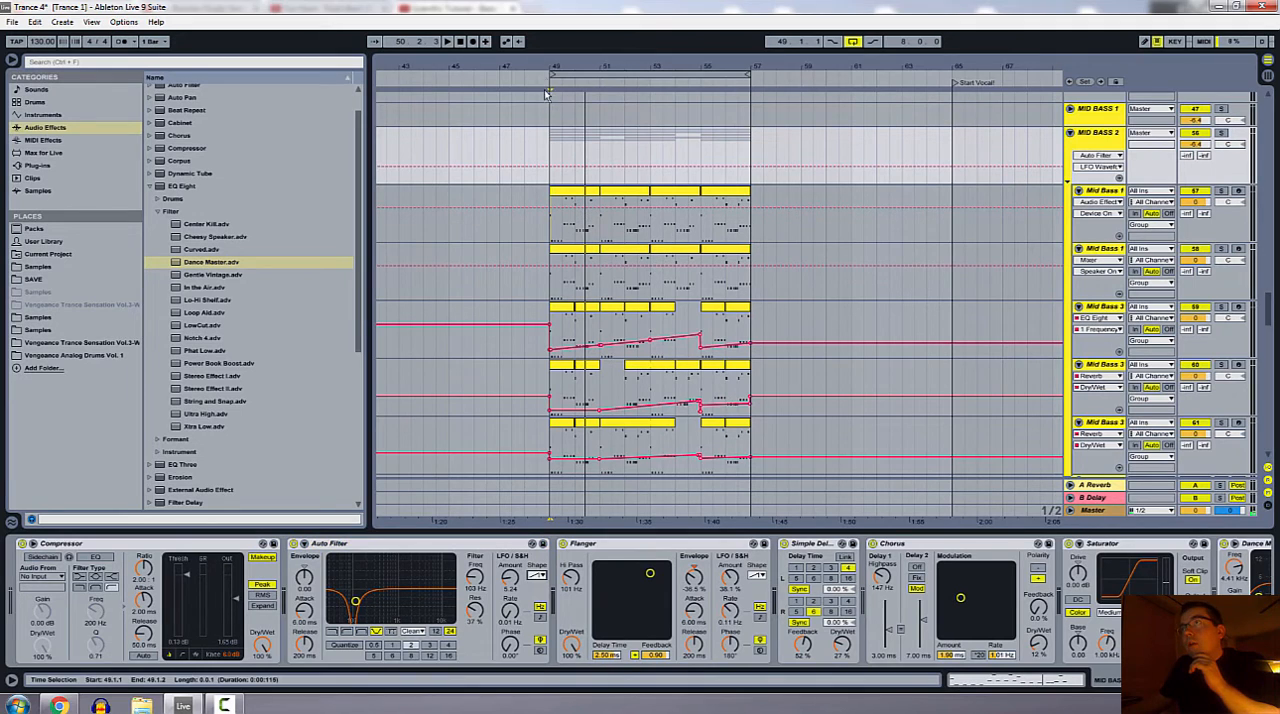
pyautogui.press('space')
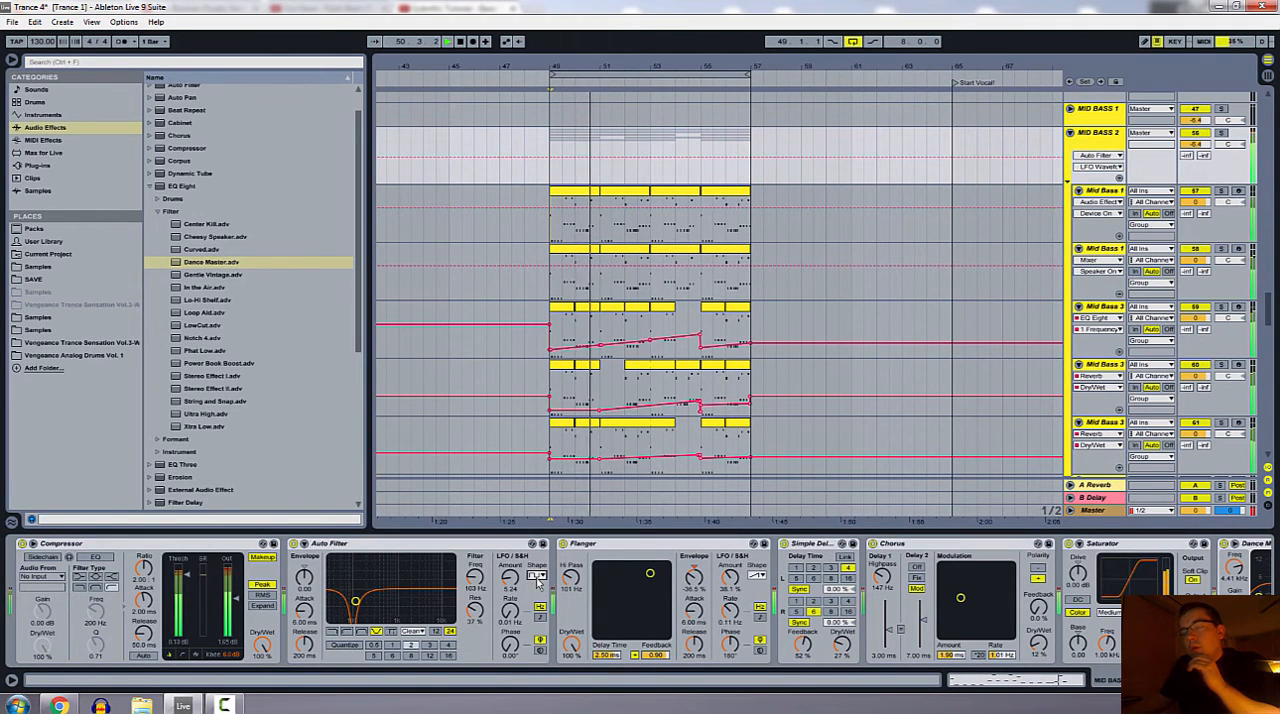
pyautogui.click(537, 578)
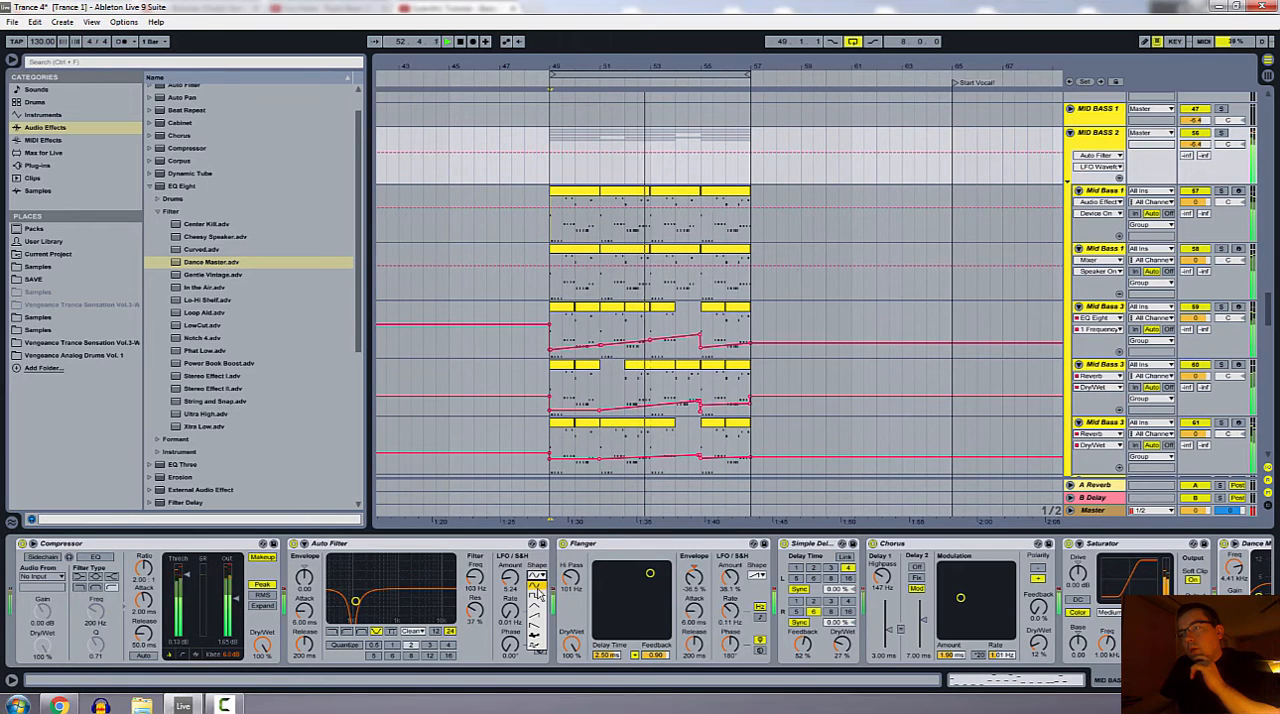
pyautogui.click(537, 630)
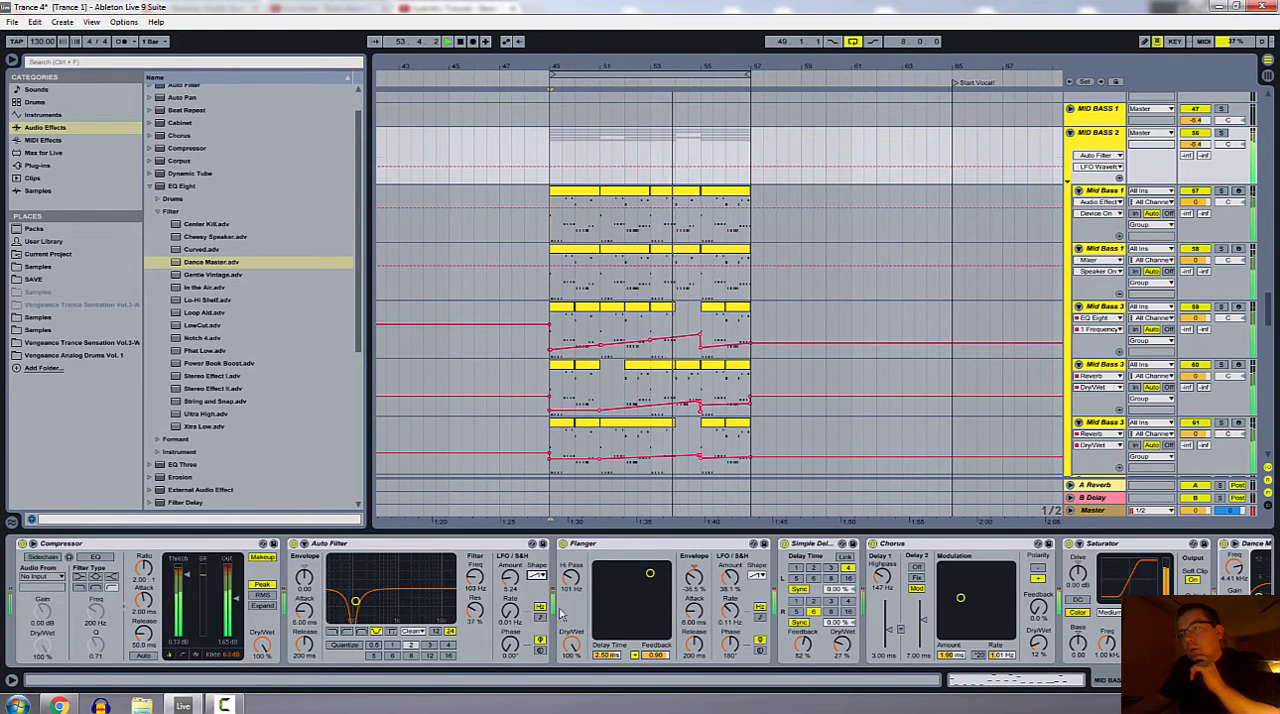
pyautogui.click(508, 548)
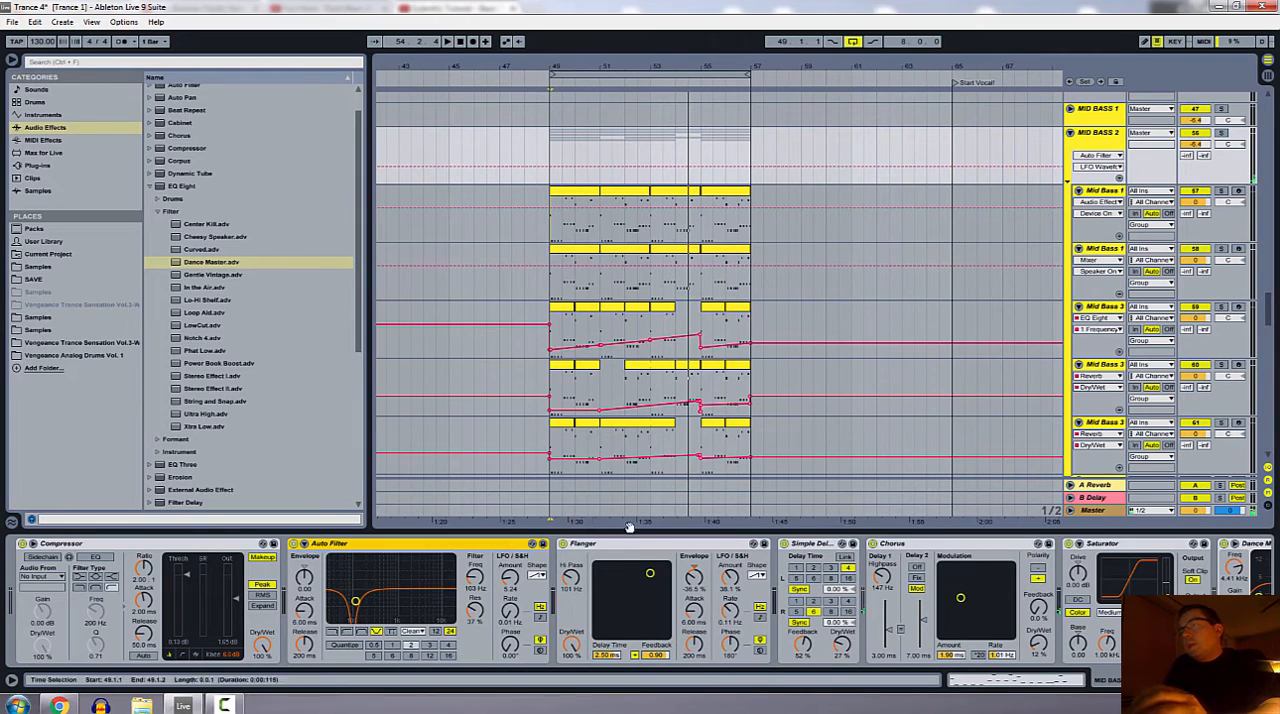
# Step: Examine the LFO shape choices on the group's Flanger, keeping its current shape
pyautogui.click(620, 556)
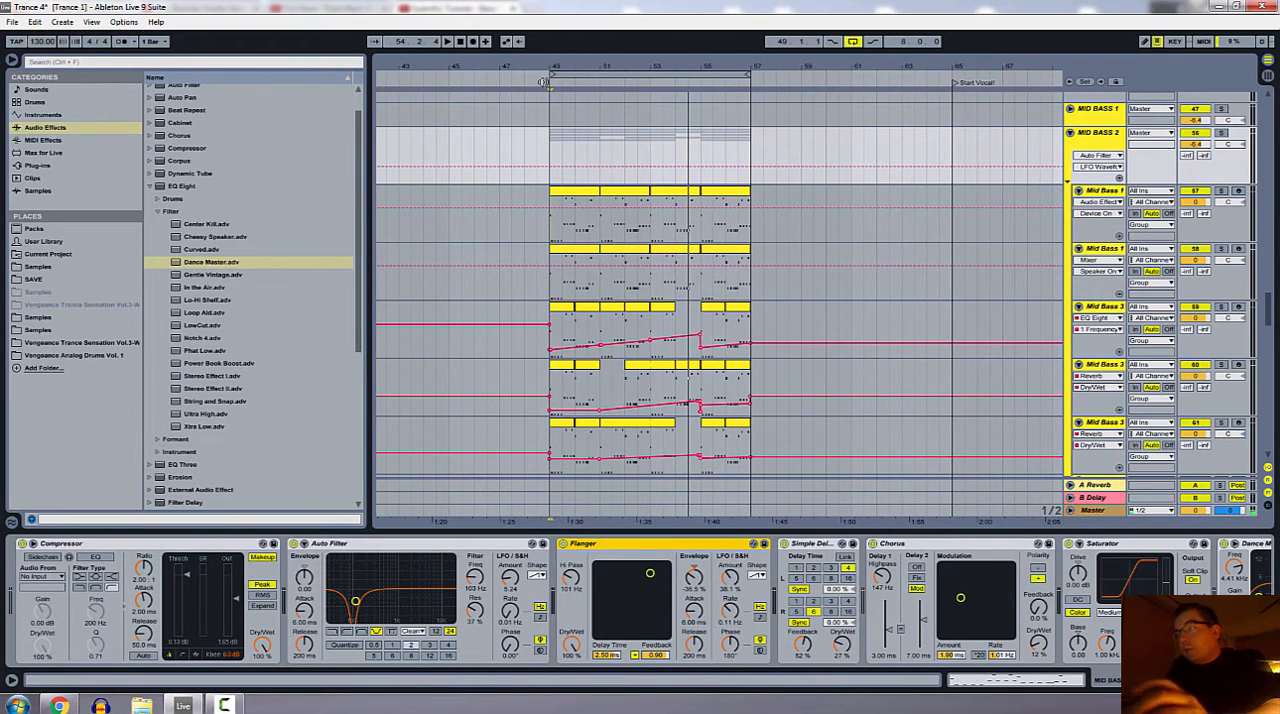
pyautogui.click(758, 578)
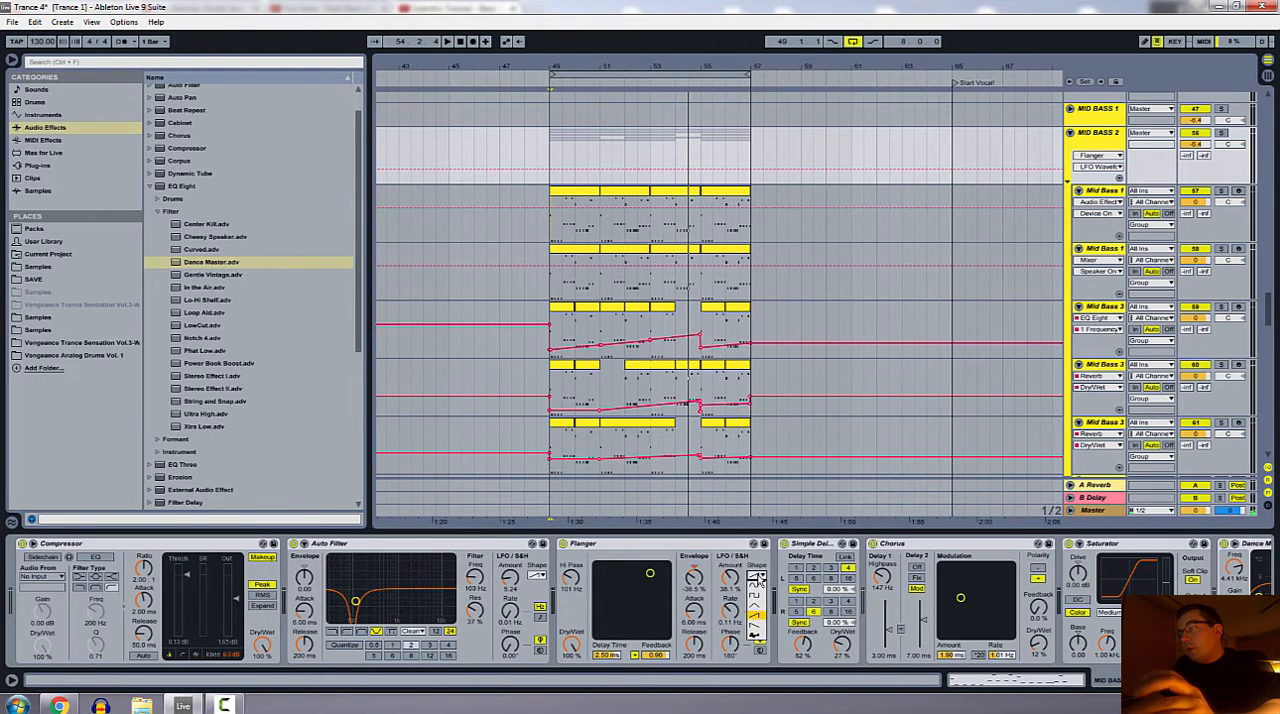
pyautogui.click(756, 624)
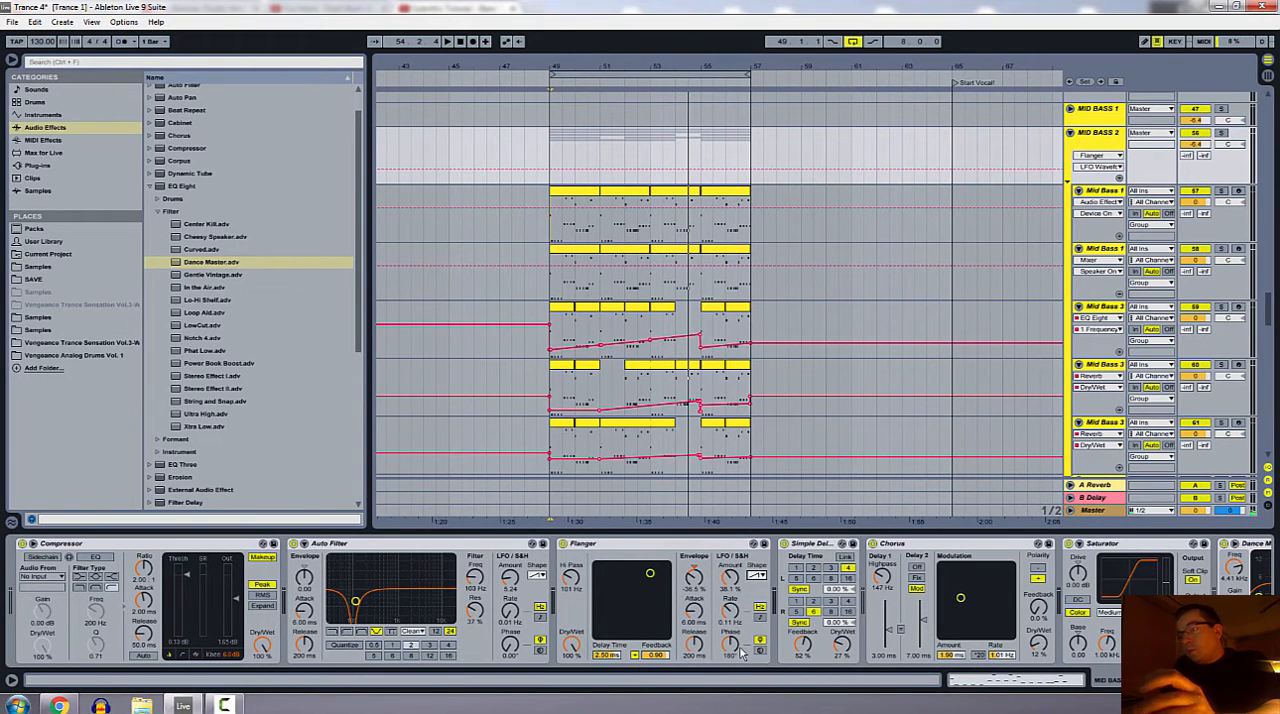
pyautogui.click(645, 545)
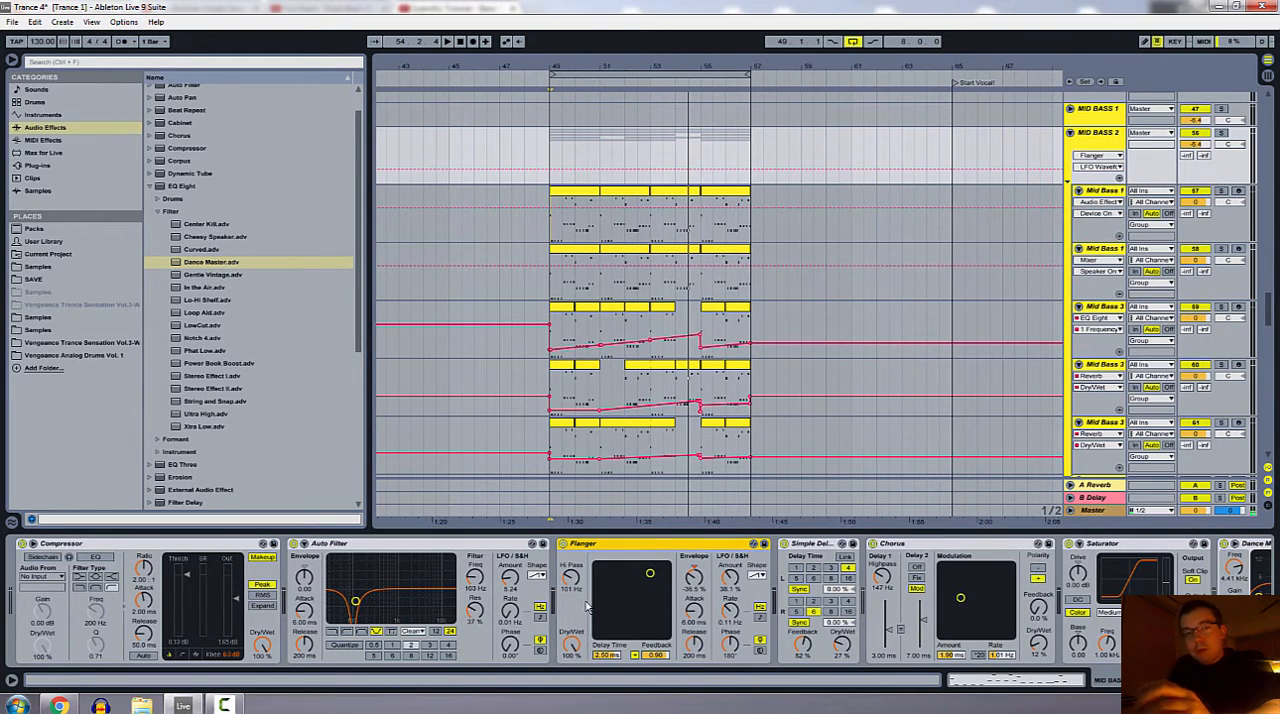
# Step: Play the loop from bar 49 to hear the Flanger's Hi Pass setting, and review its LFO shape choices again
pyautogui.click(545, 87)
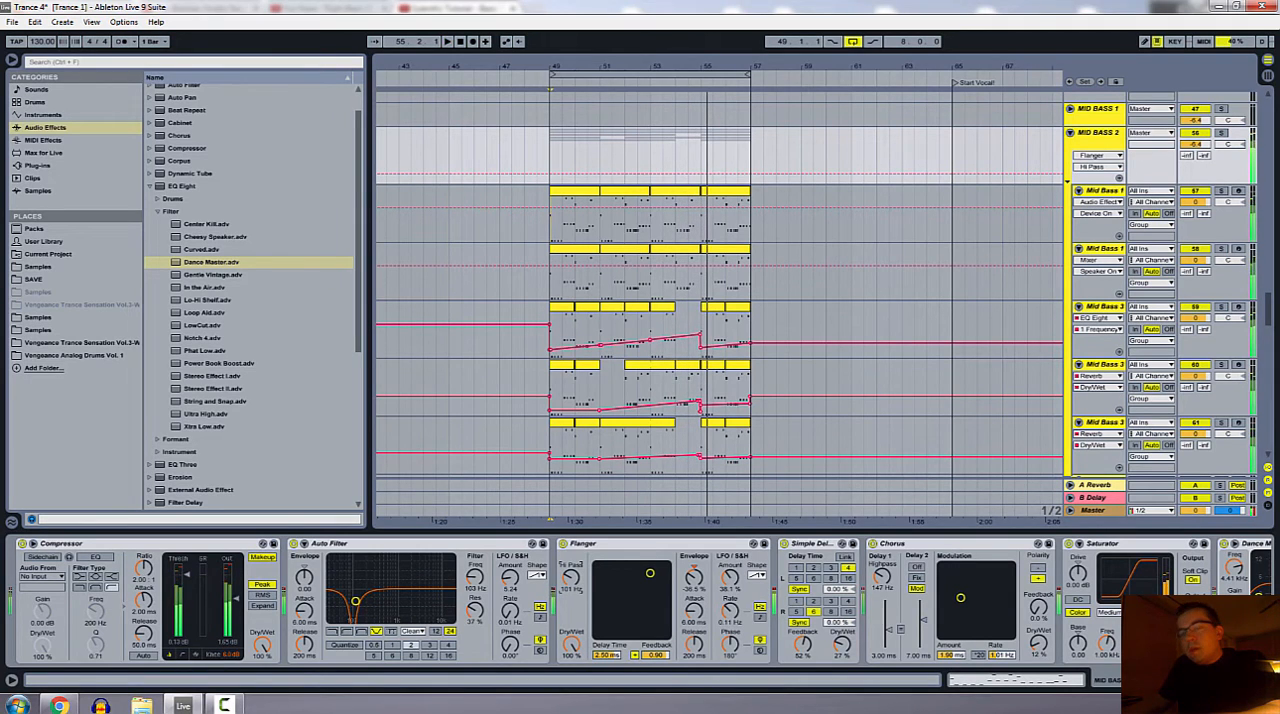
pyautogui.press('space')
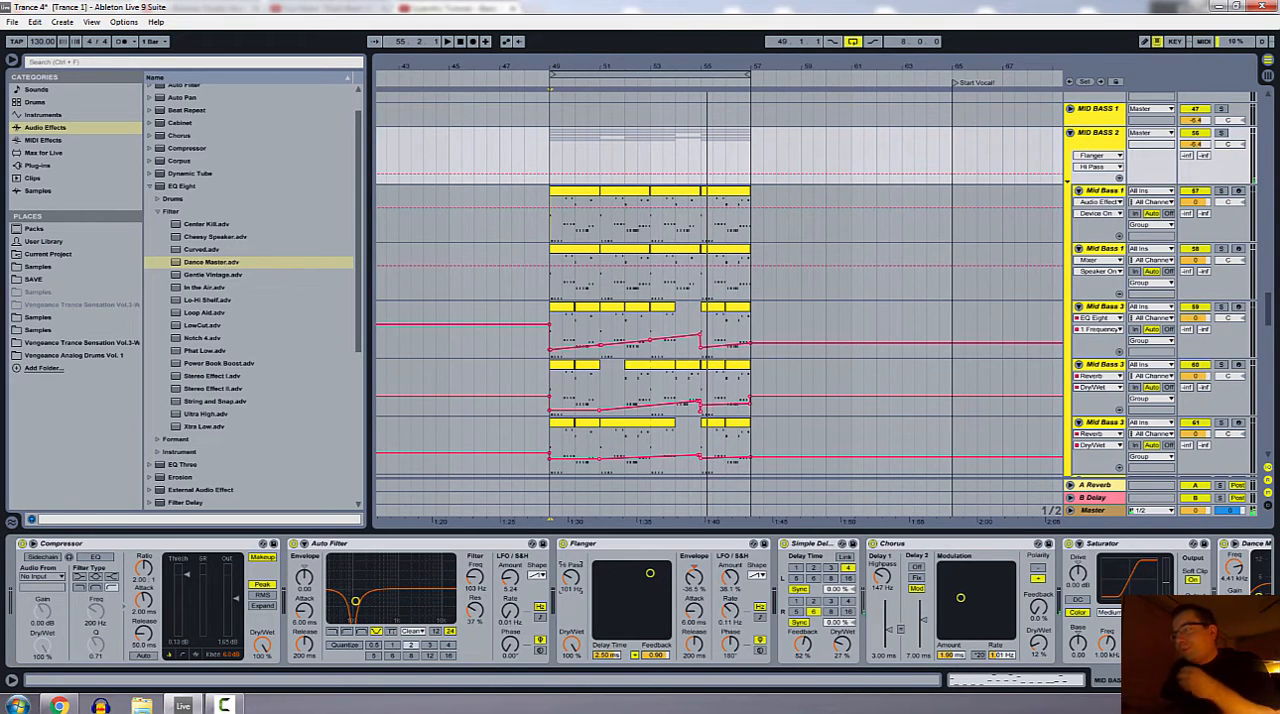
pyautogui.click(757, 577)
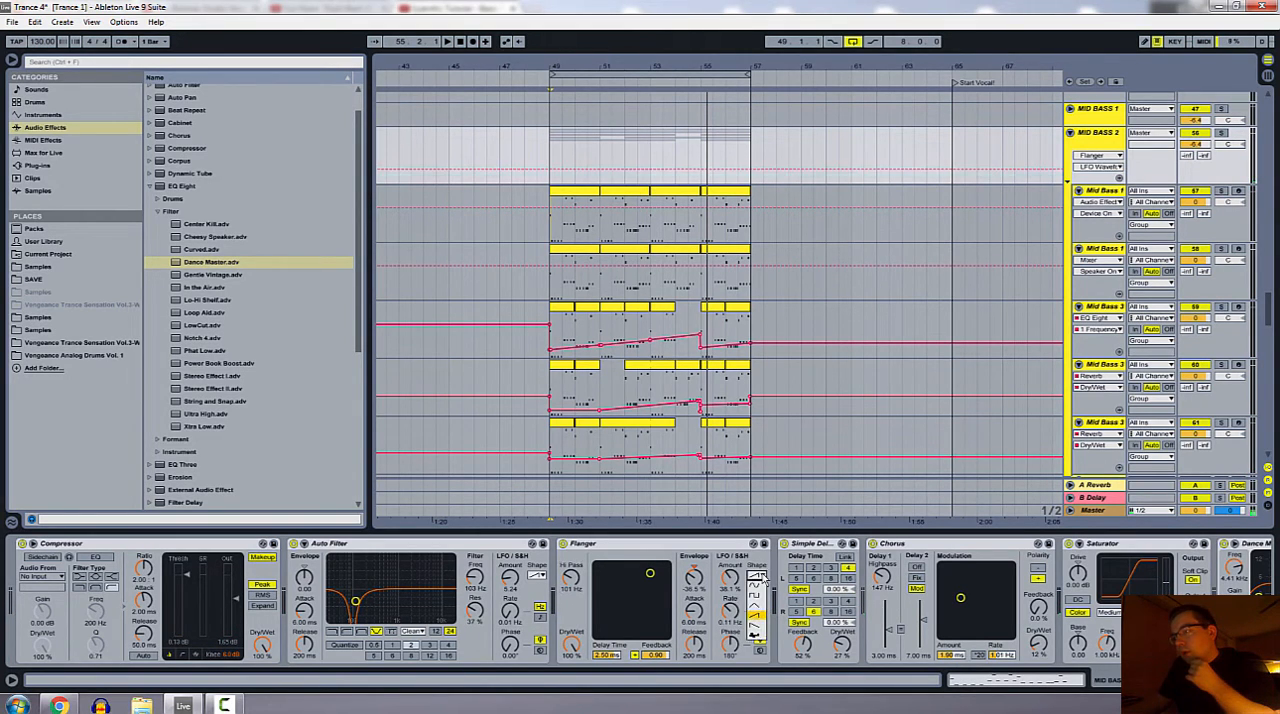
pyautogui.click(757, 577)
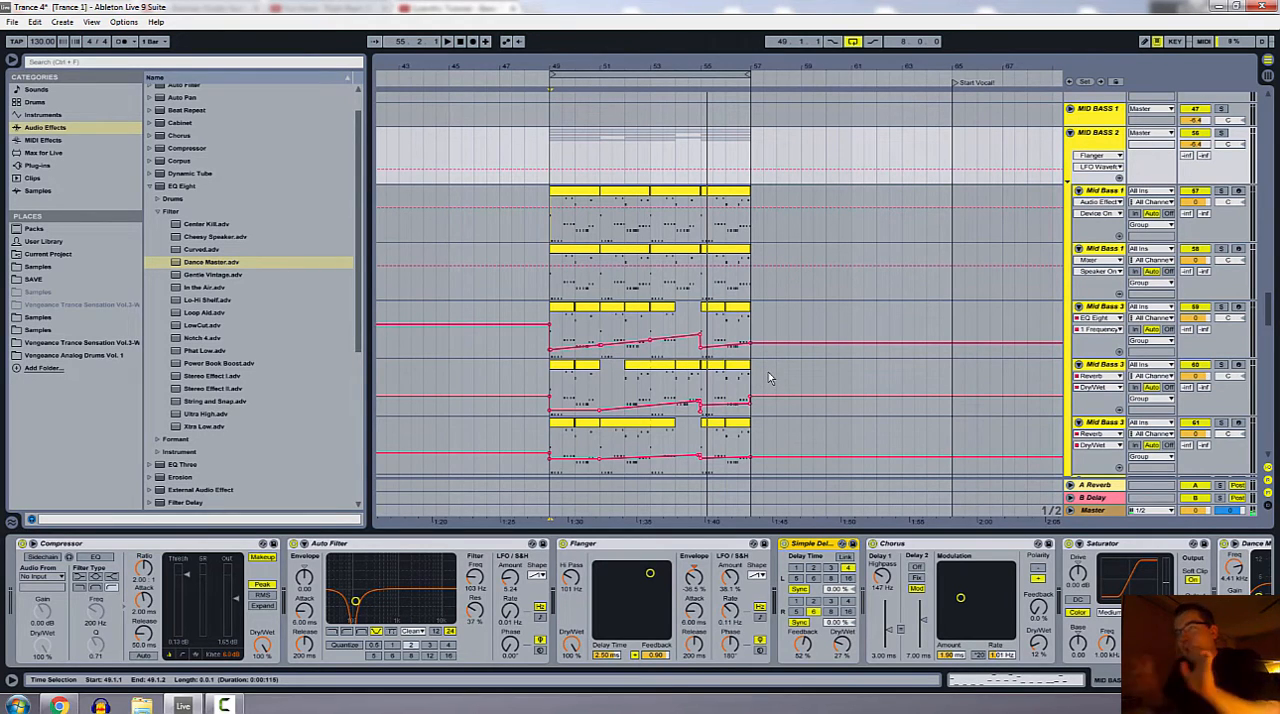
# Step: Play the loop from bar 49 with the group's Flanger and Simple Delay bypassed to compare the sound, and turn both back on
pyautogui.click(548, 83)
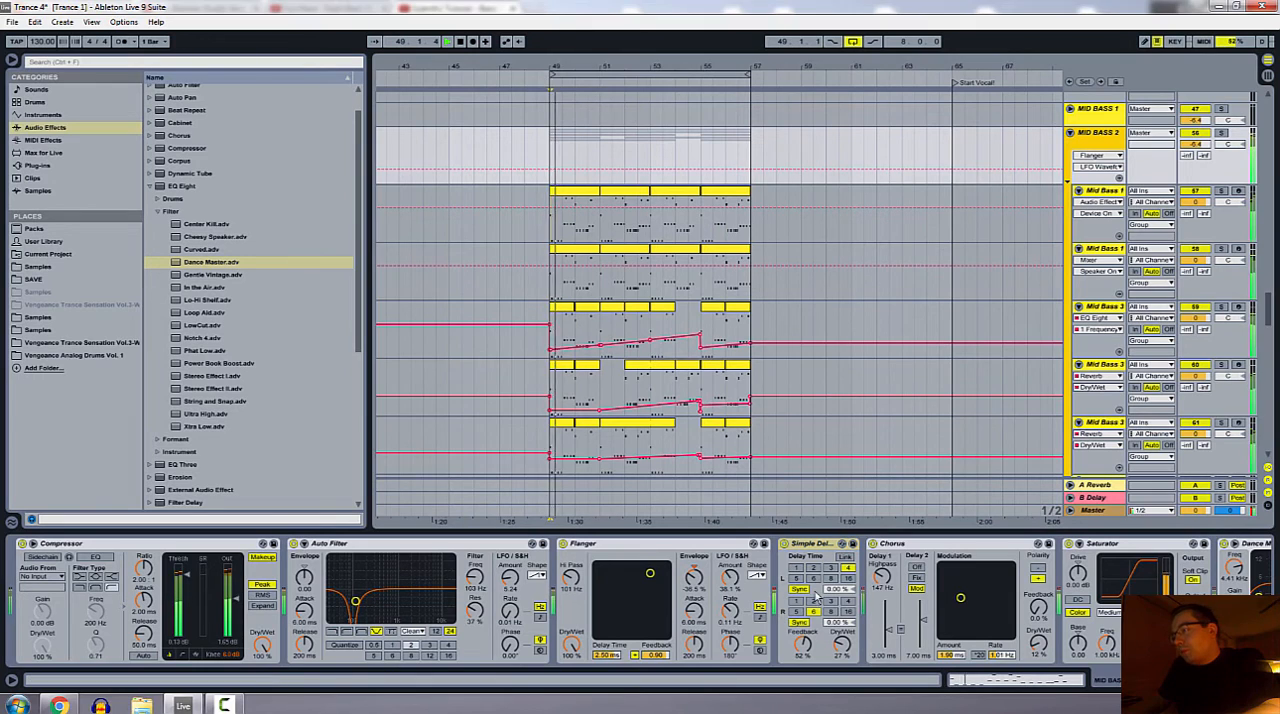
pyautogui.click(563, 544)
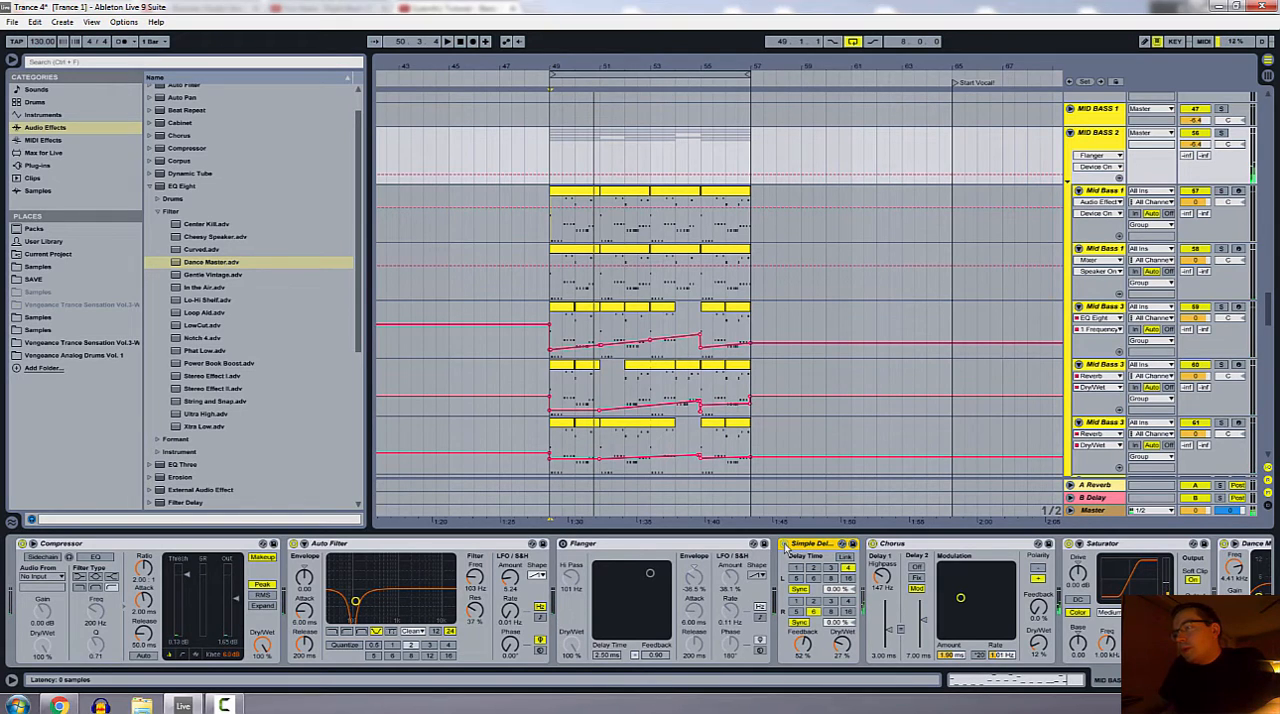
pyautogui.click(785, 544)
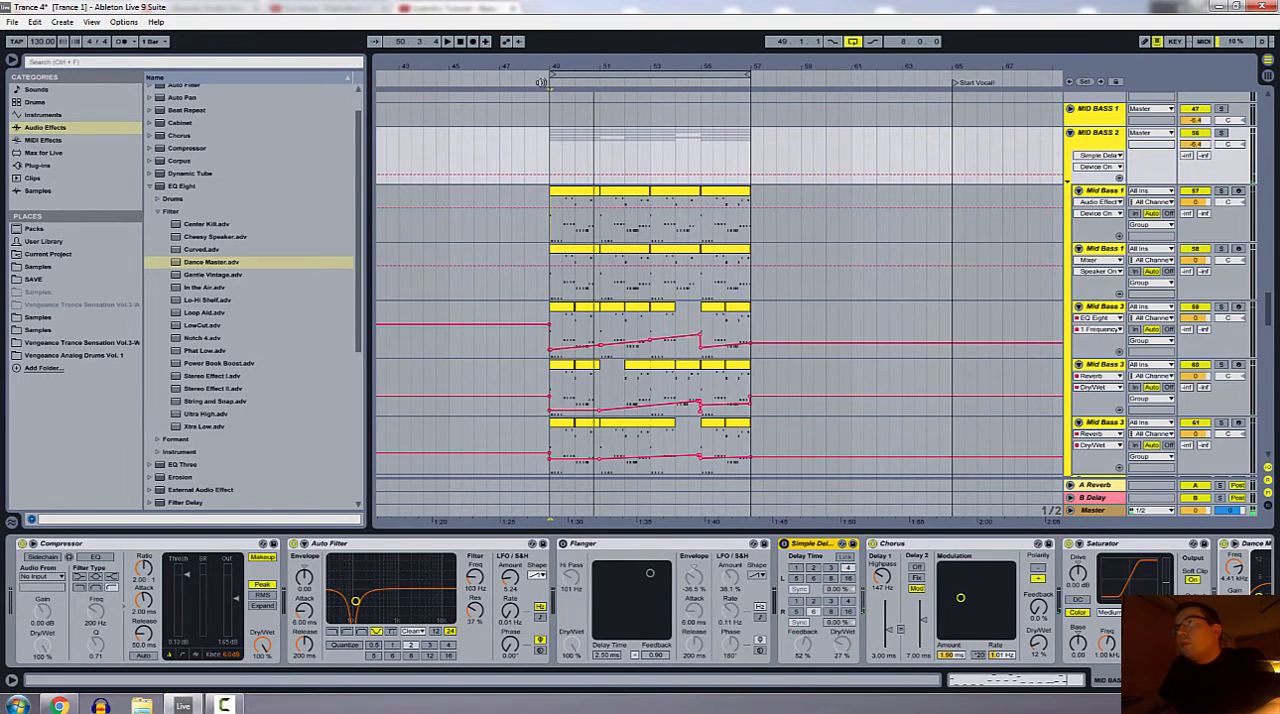
pyautogui.press('space')
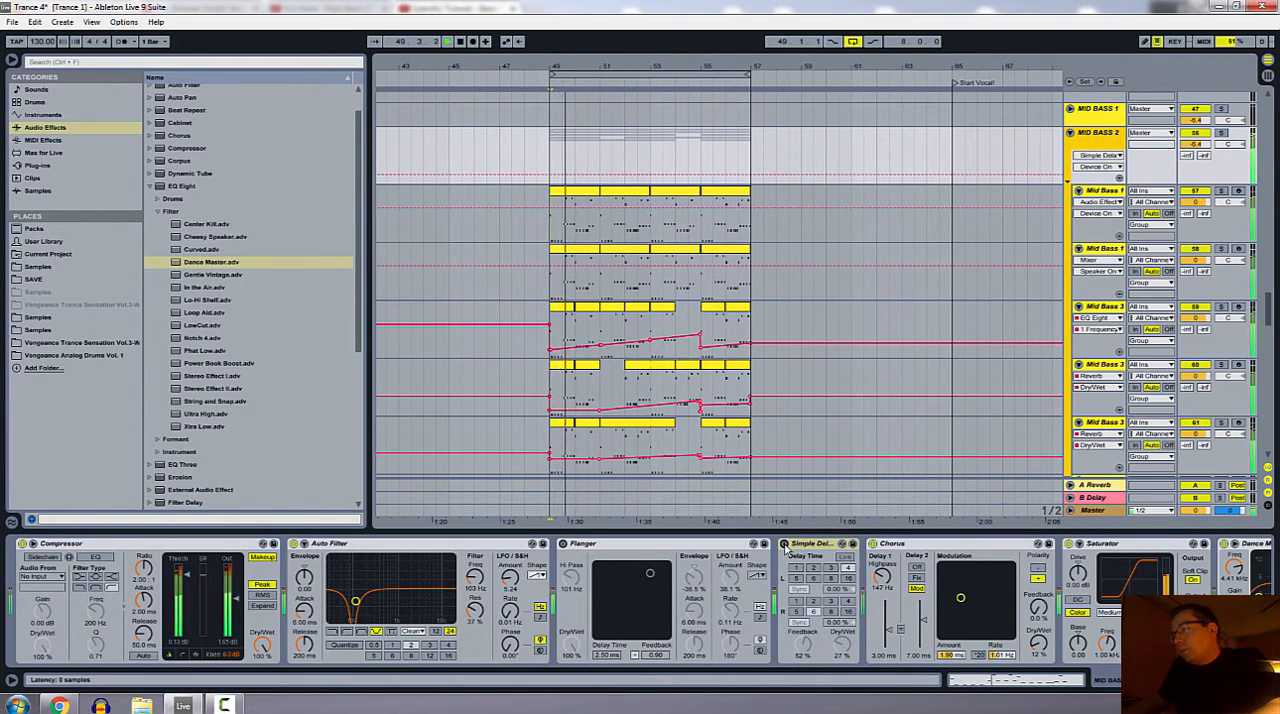
pyautogui.click(564, 544)
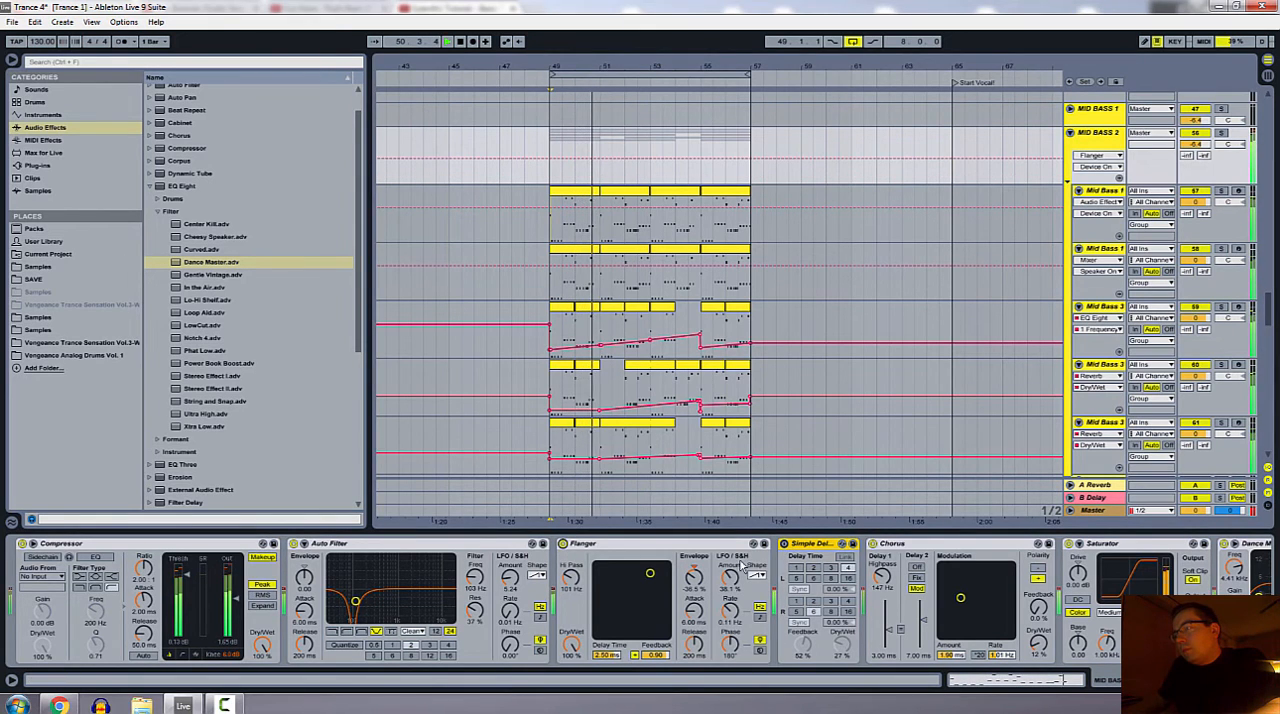
pyautogui.click(785, 545)
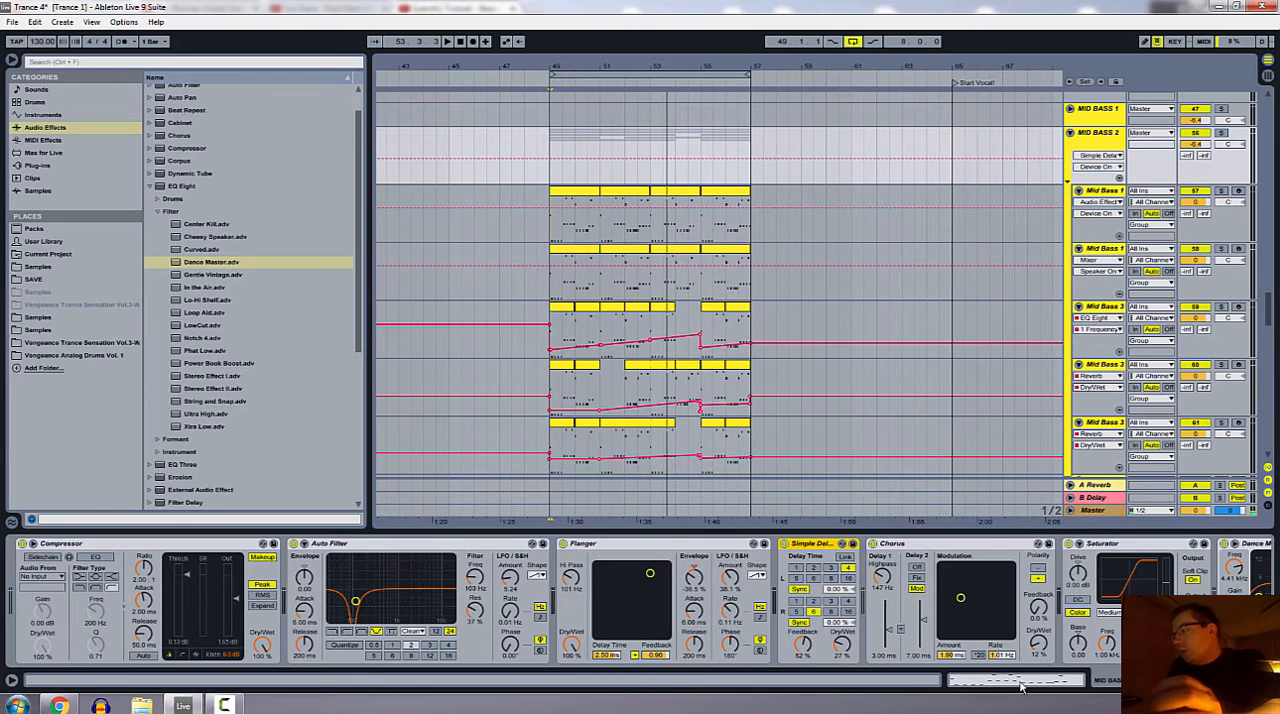
# Step: Review the group's Chorus alongside its Flanger and Simple Delay, and play the loop from bar 49 to hear the Chorus
pyautogui.hscroll(5, 640, 600)
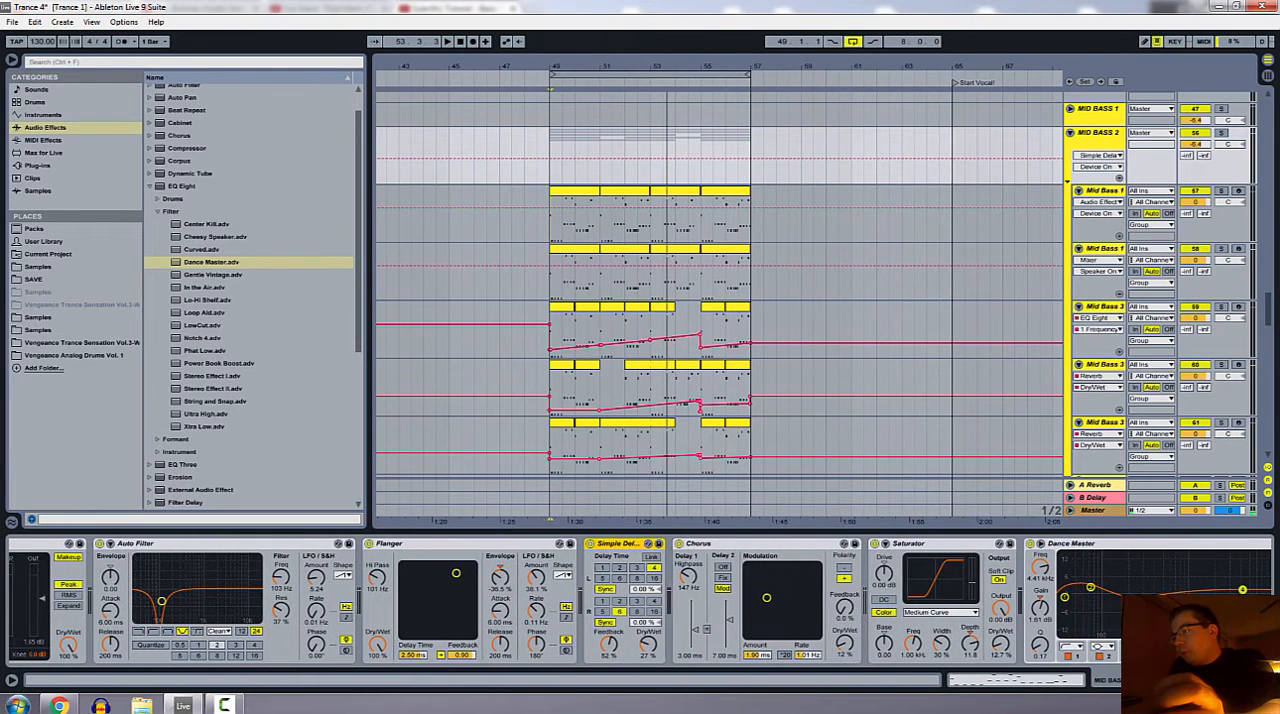
pyautogui.click(720, 548)
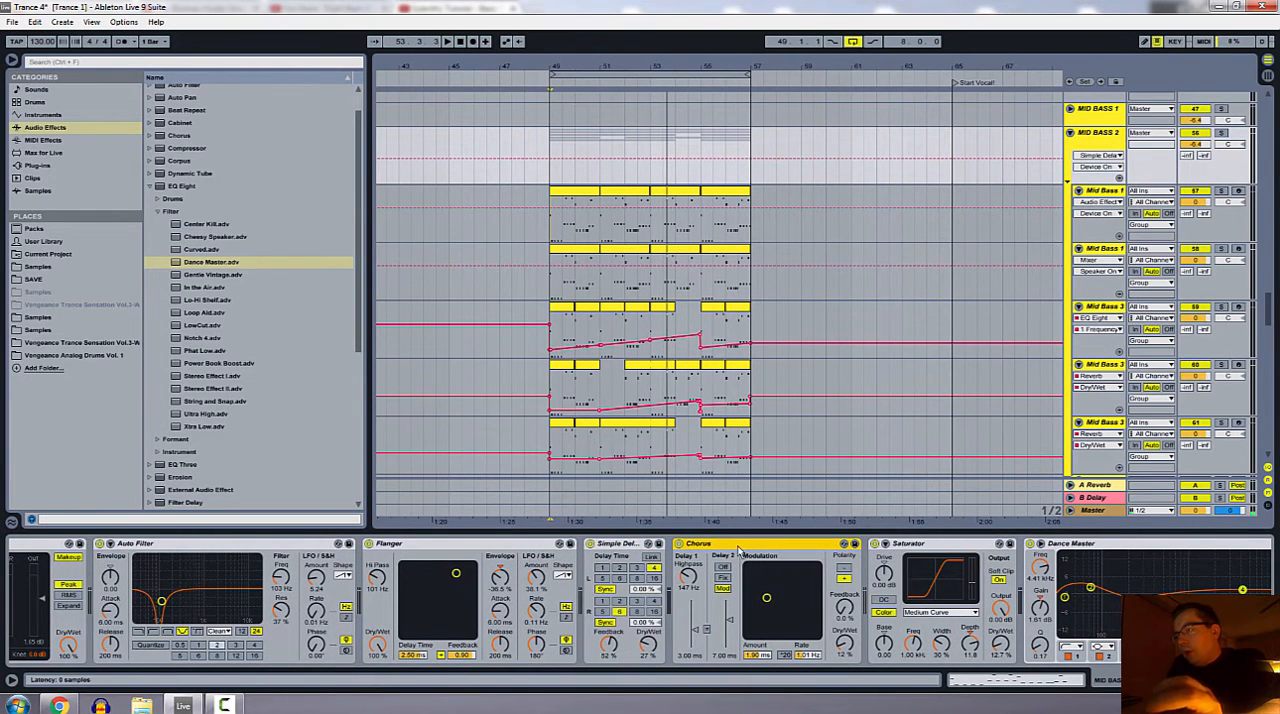
pyautogui.click(488, 548)
pyautogui.click(704, 549)
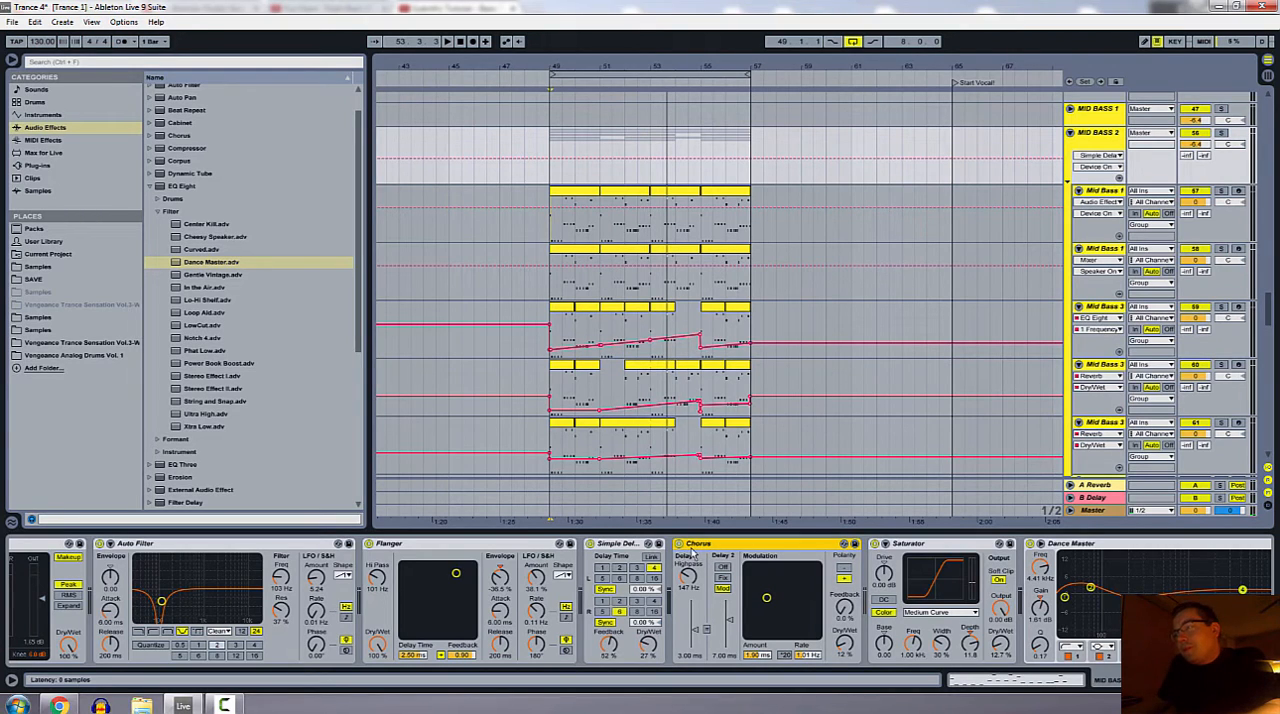
pyautogui.click(635, 547)
pyautogui.click(690, 549)
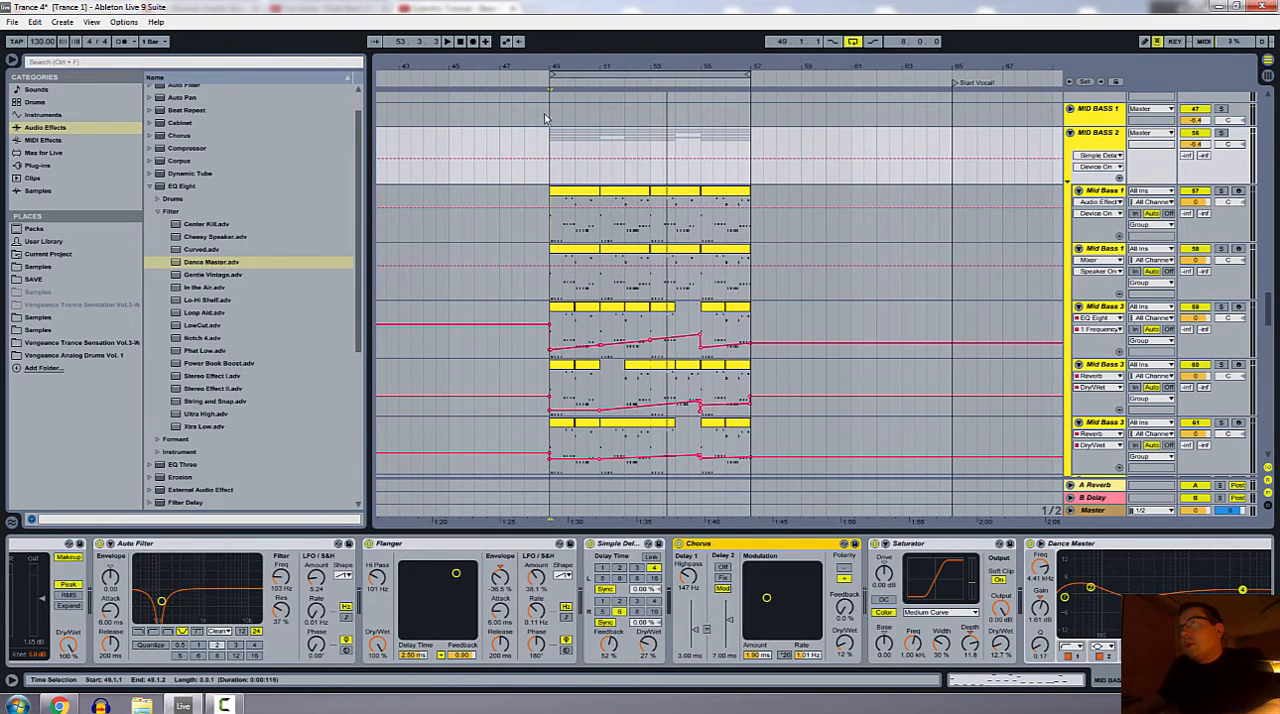
pyautogui.click(545, 83)
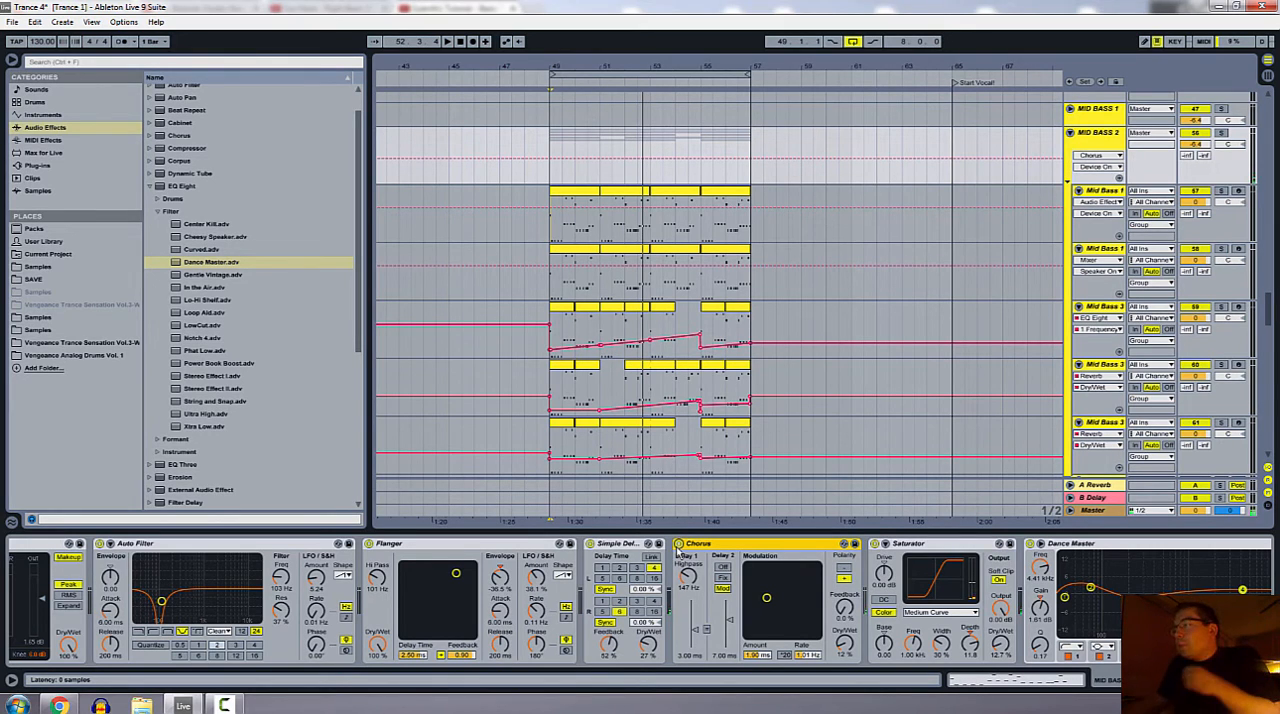
# Step: Play the loop while switching the group's Saturator off and on to compare the sound, leaving it on
pyautogui.click(901, 552)
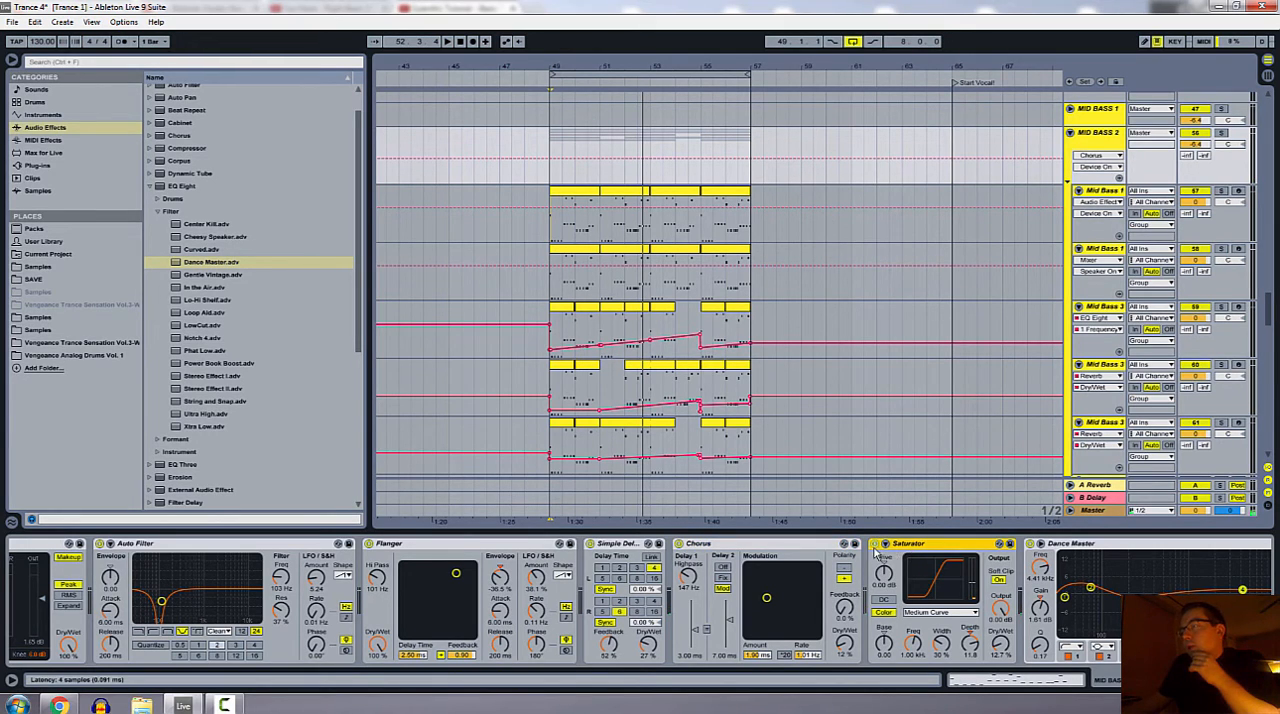
pyautogui.click(1190, 680)
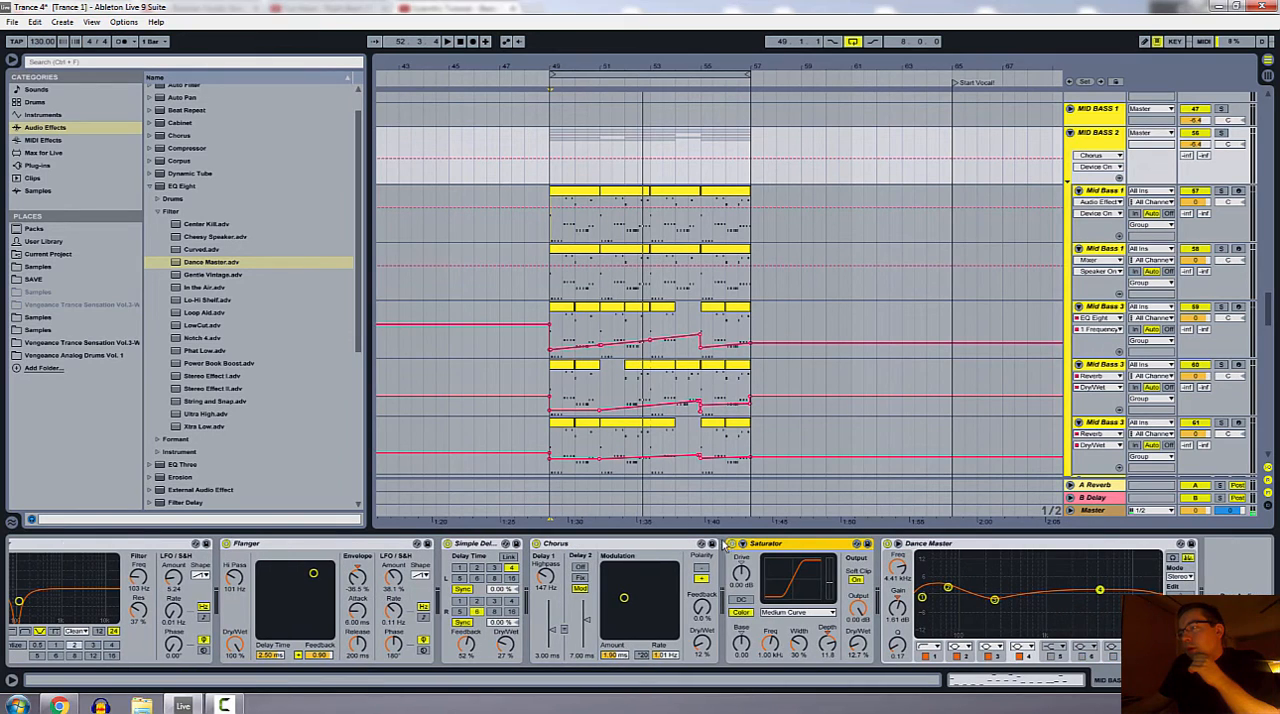
pyautogui.click(733, 544)
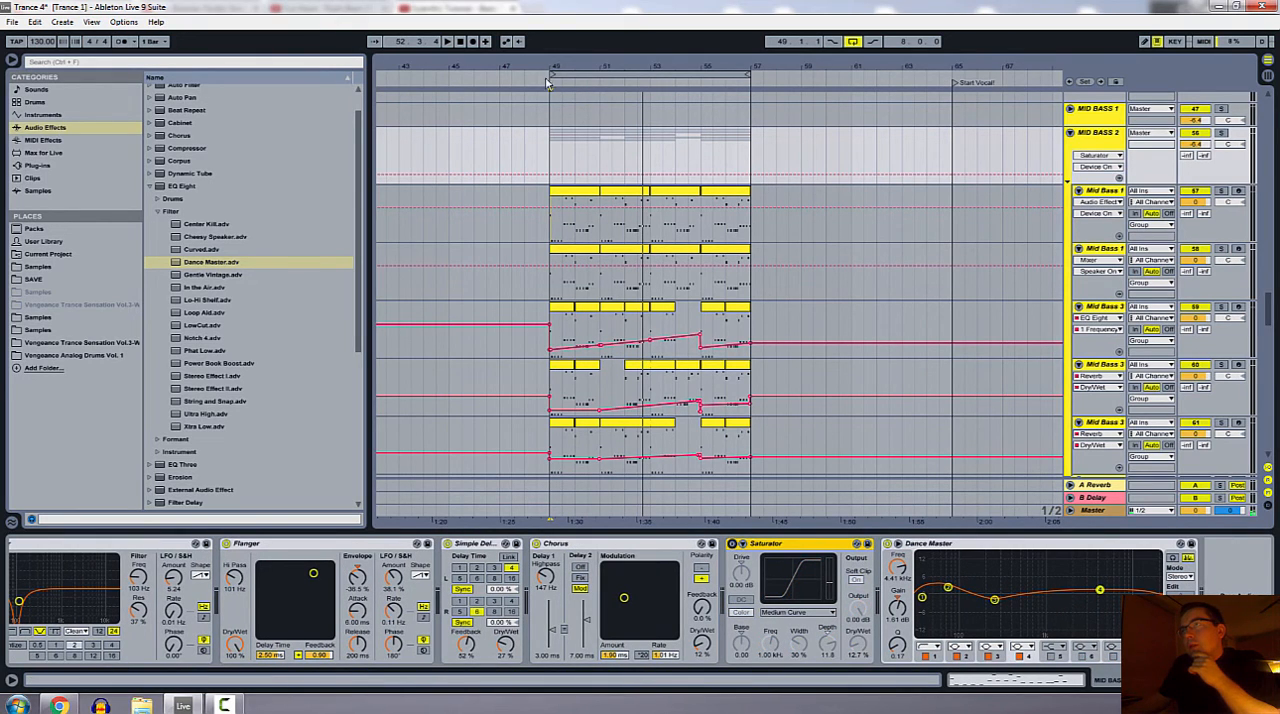
pyautogui.press('space')
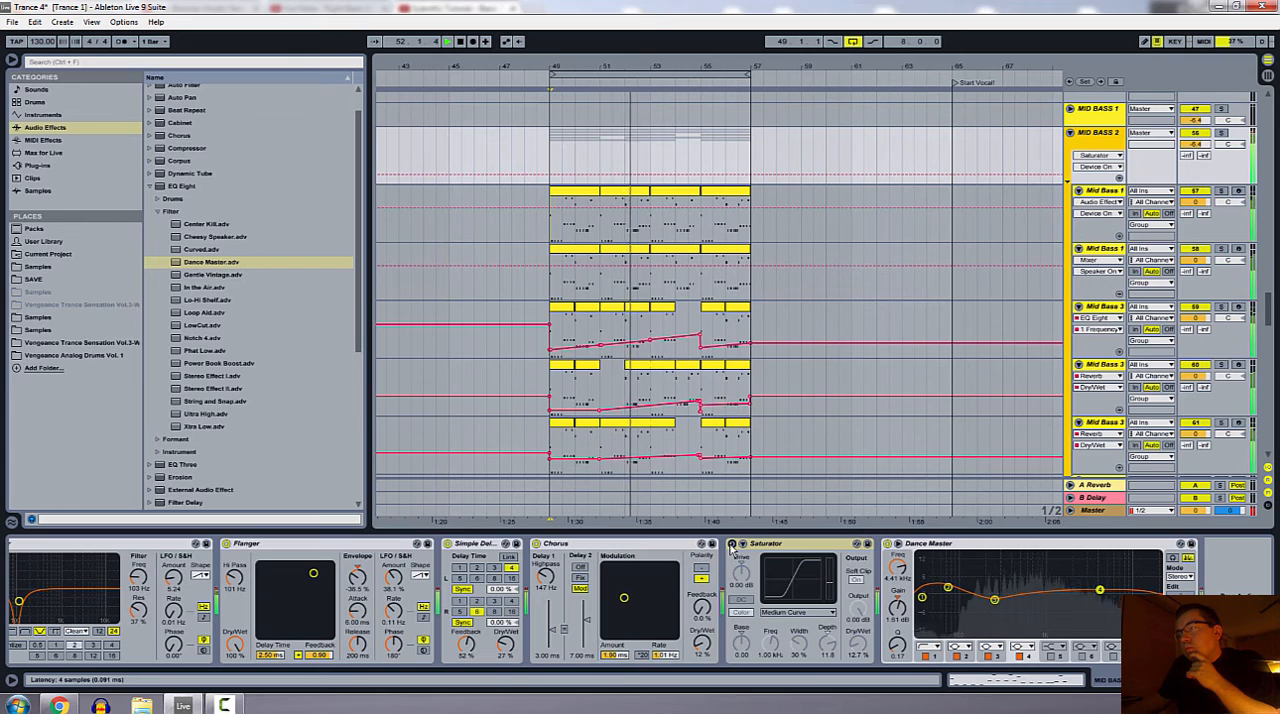
pyautogui.click(731, 545)
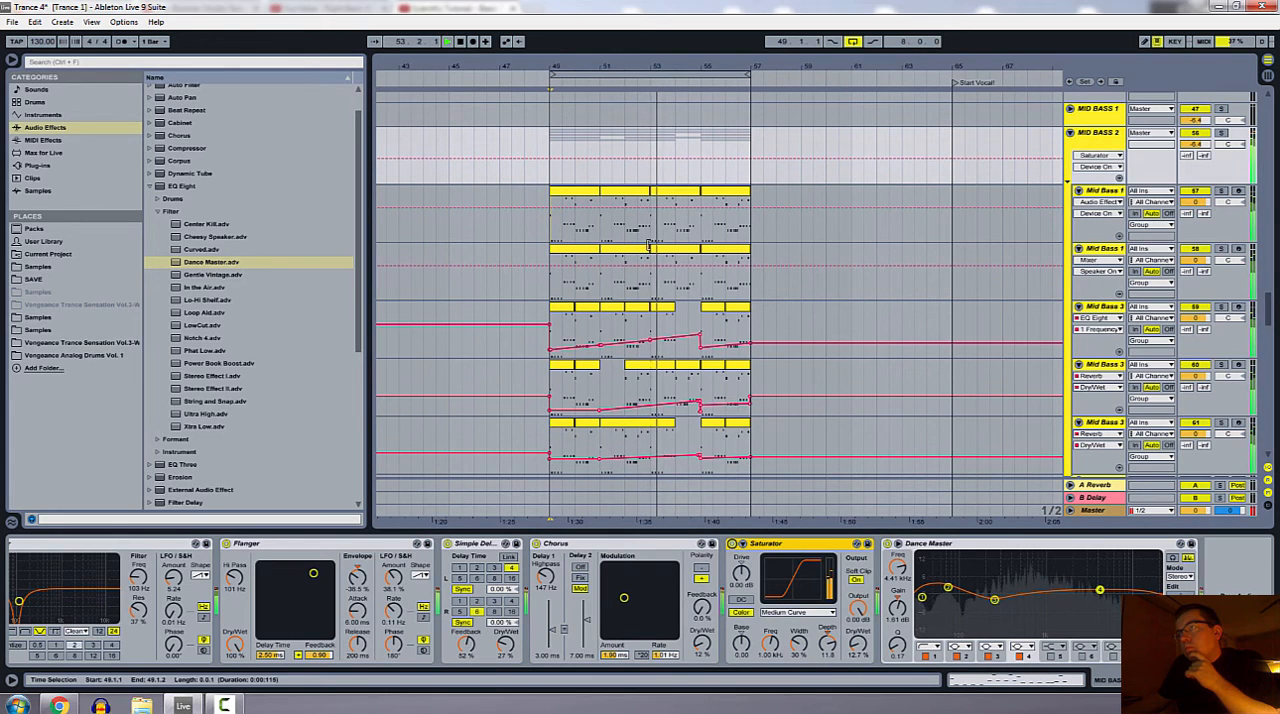
pyautogui.click(548, 82)
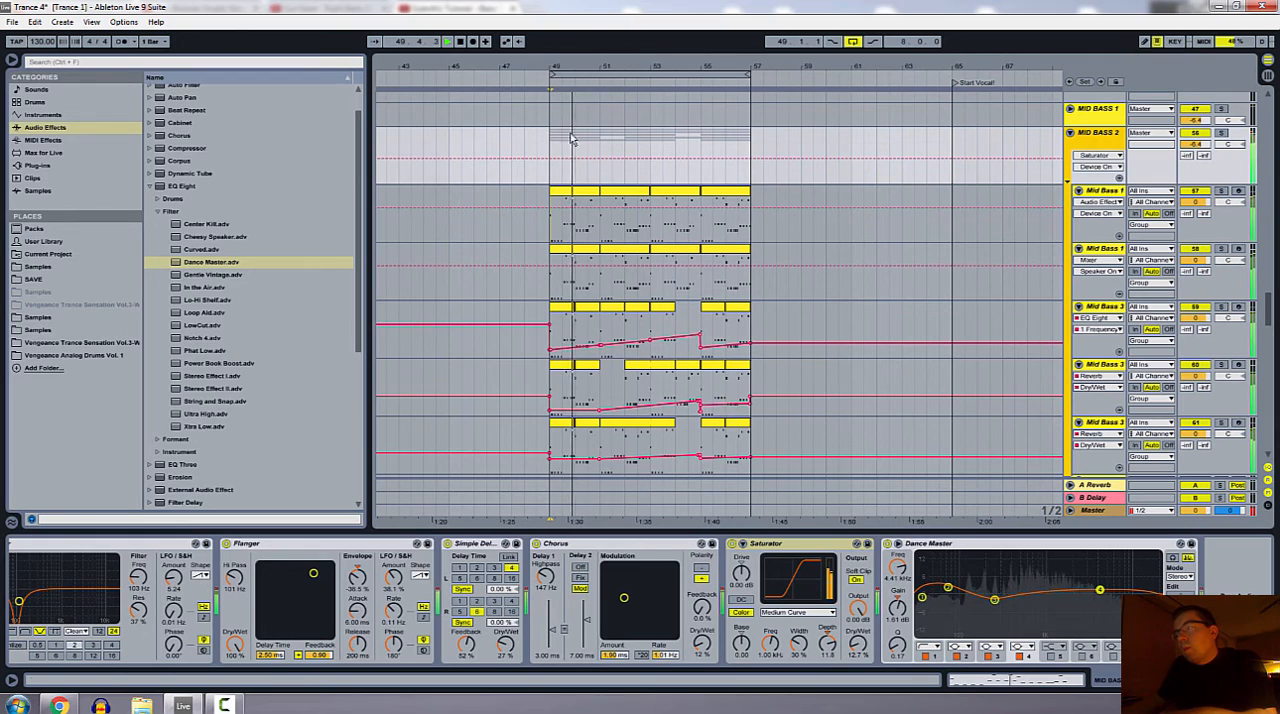
pyautogui.click(732, 544)
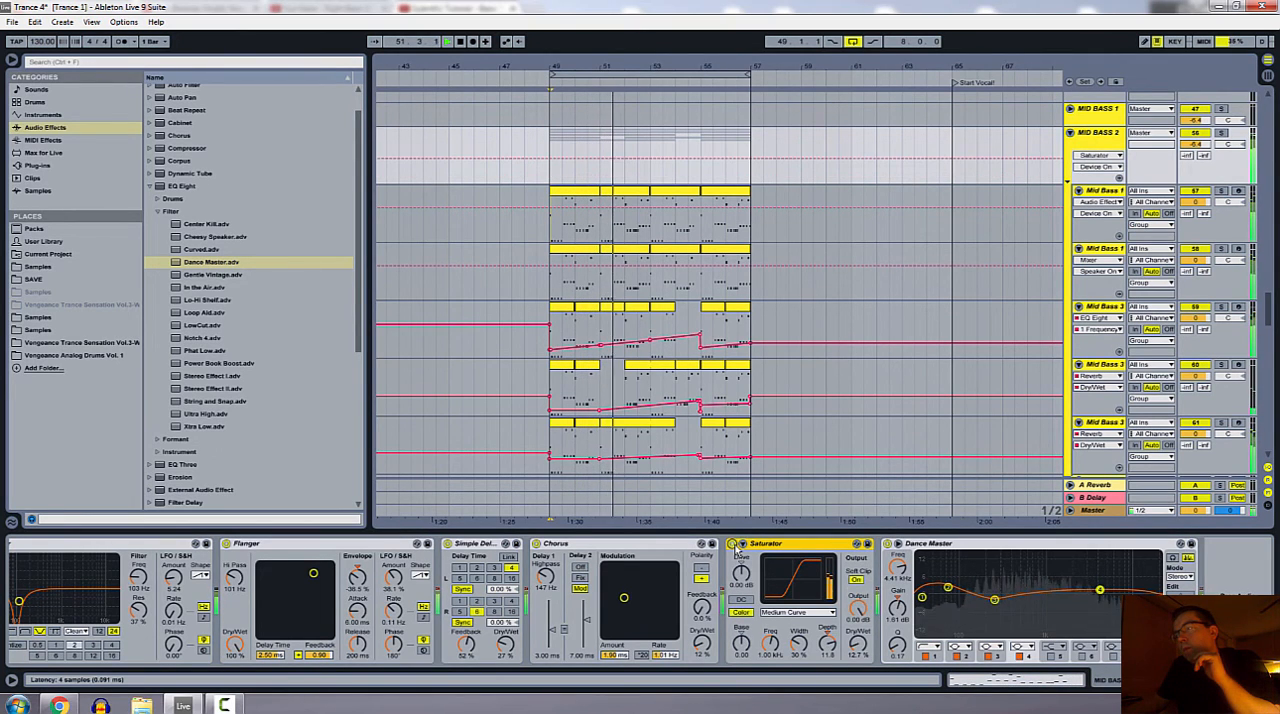
pyautogui.click(732, 544)
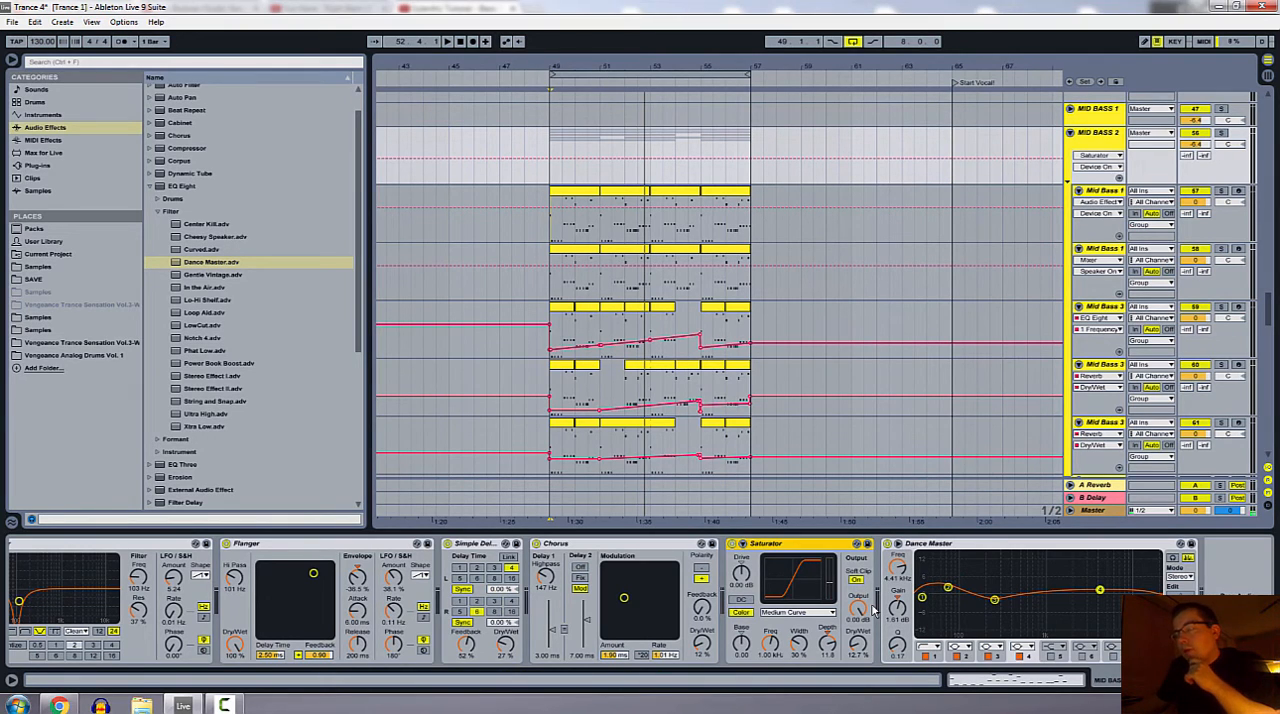
# Step: Examine the group's Dance Master EQ and where its preset sits among the EQ Eight Filter presets
pyautogui.click(945, 547)
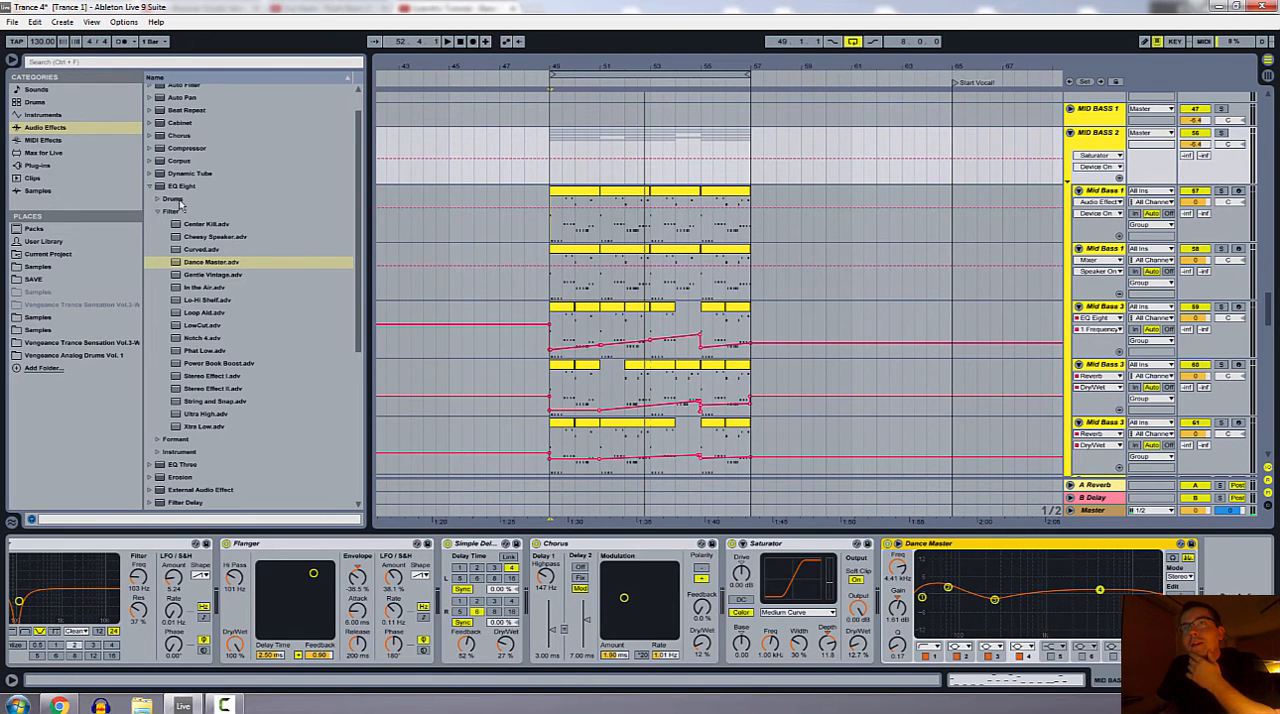
pyautogui.click(151, 189)
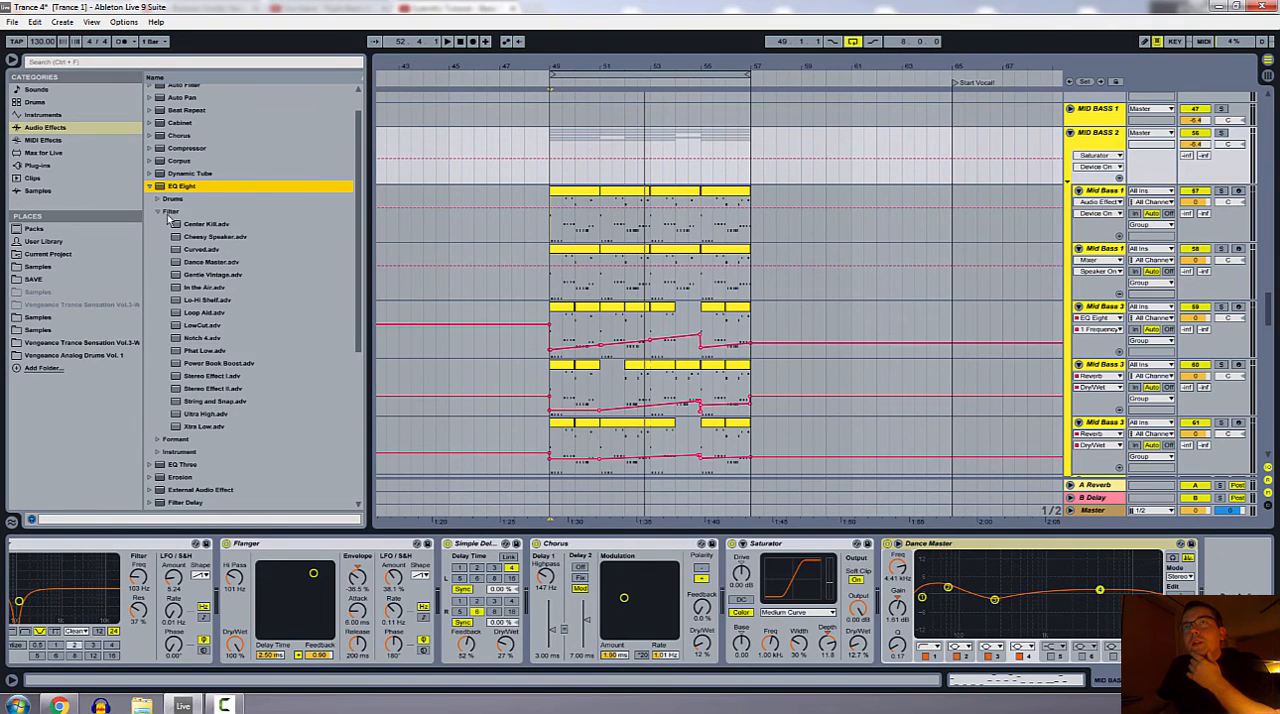
pyautogui.click(161, 217)
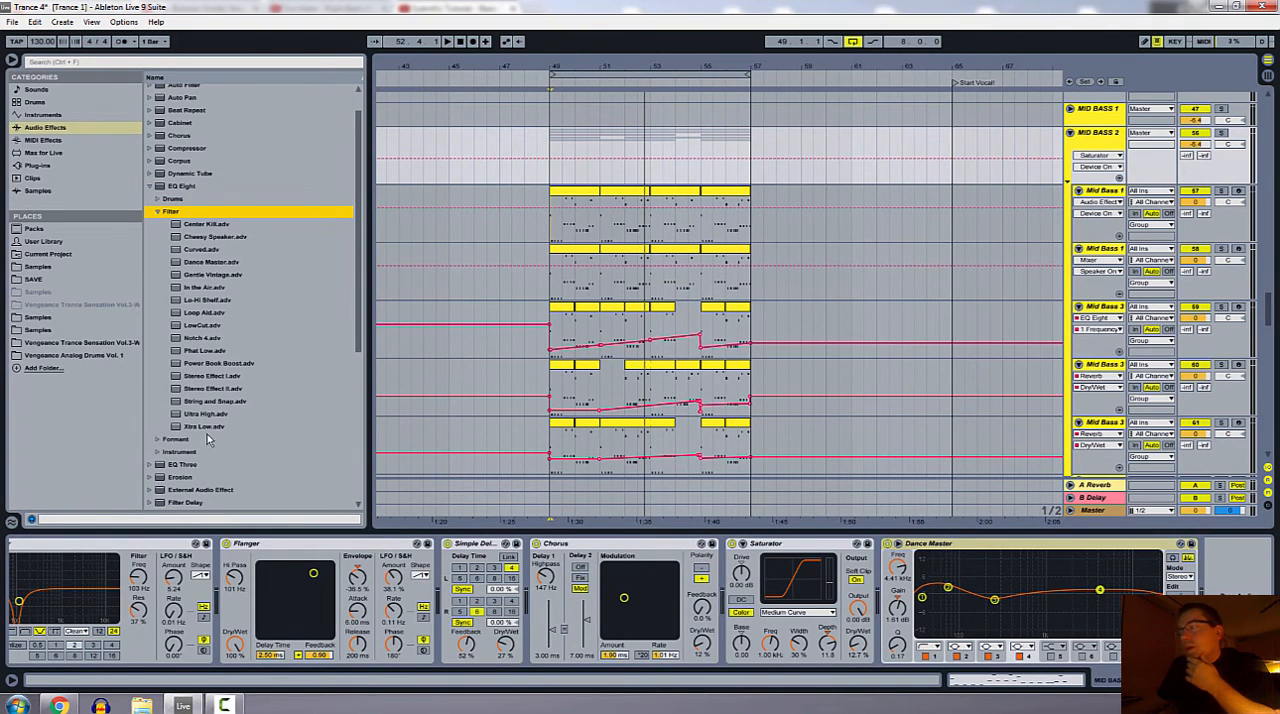
pyautogui.click(953, 556)
pyautogui.click(953, 554)
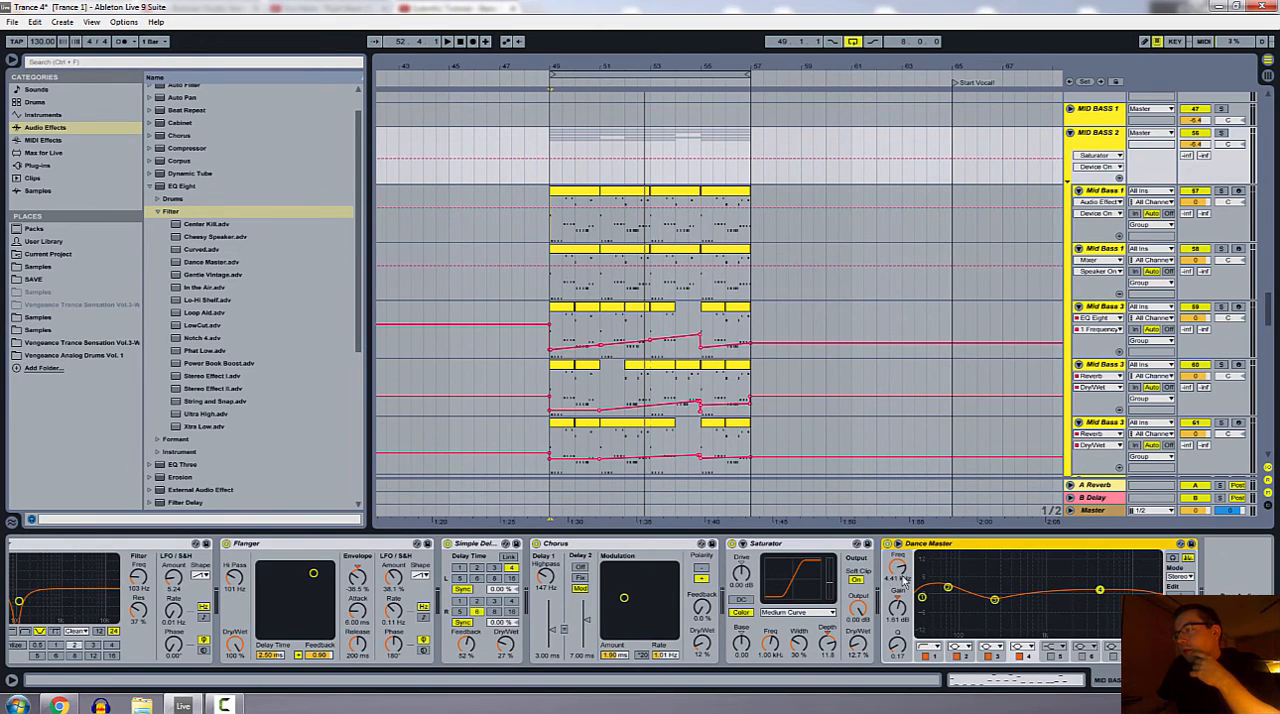
# Step: Set band 4 of the Dance Master EQ to about 6.25 kHz, try a gain of about 4 dB, and undo the gain move
pyautogui.moveTo(900, 578); pyautogui.dragTo(900, 560)
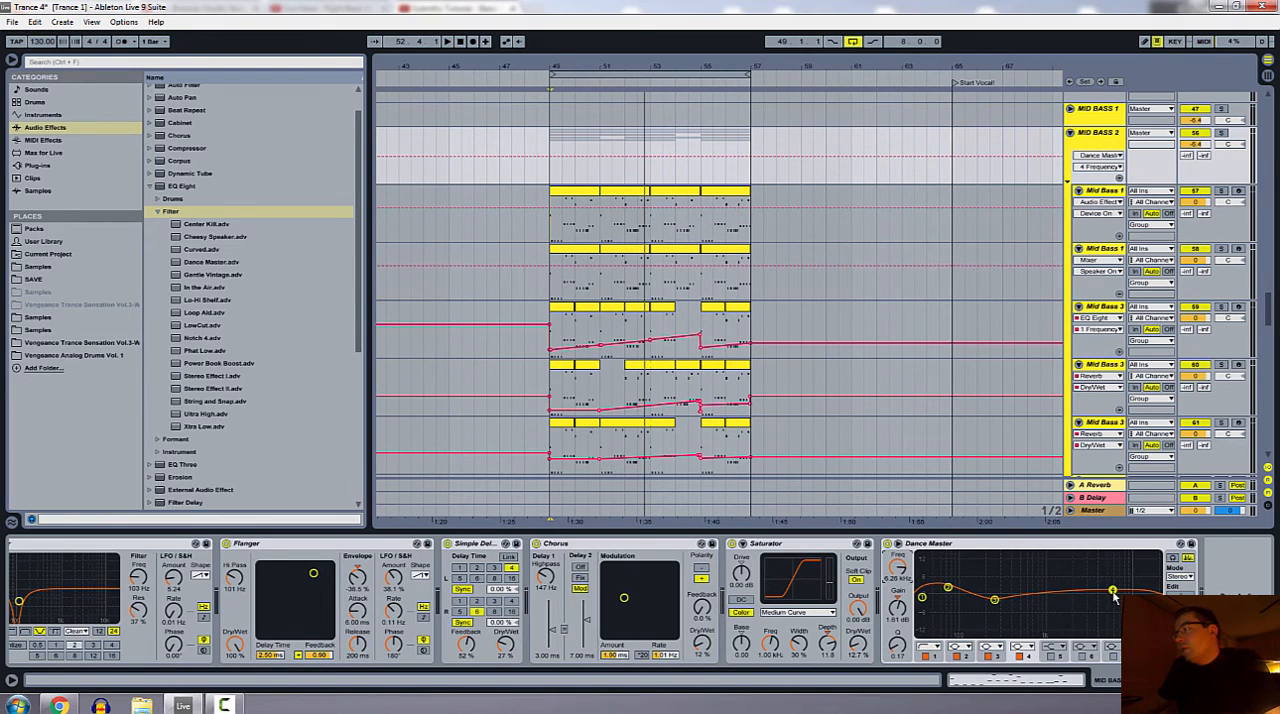
pyautogui.moveTo(1114, 594)
pyautogui.mouseDown()
pyautogui.moveTo(1060, 570)
pyautogui.moveTo(1113, 582)
pyautogui.mouseUp()
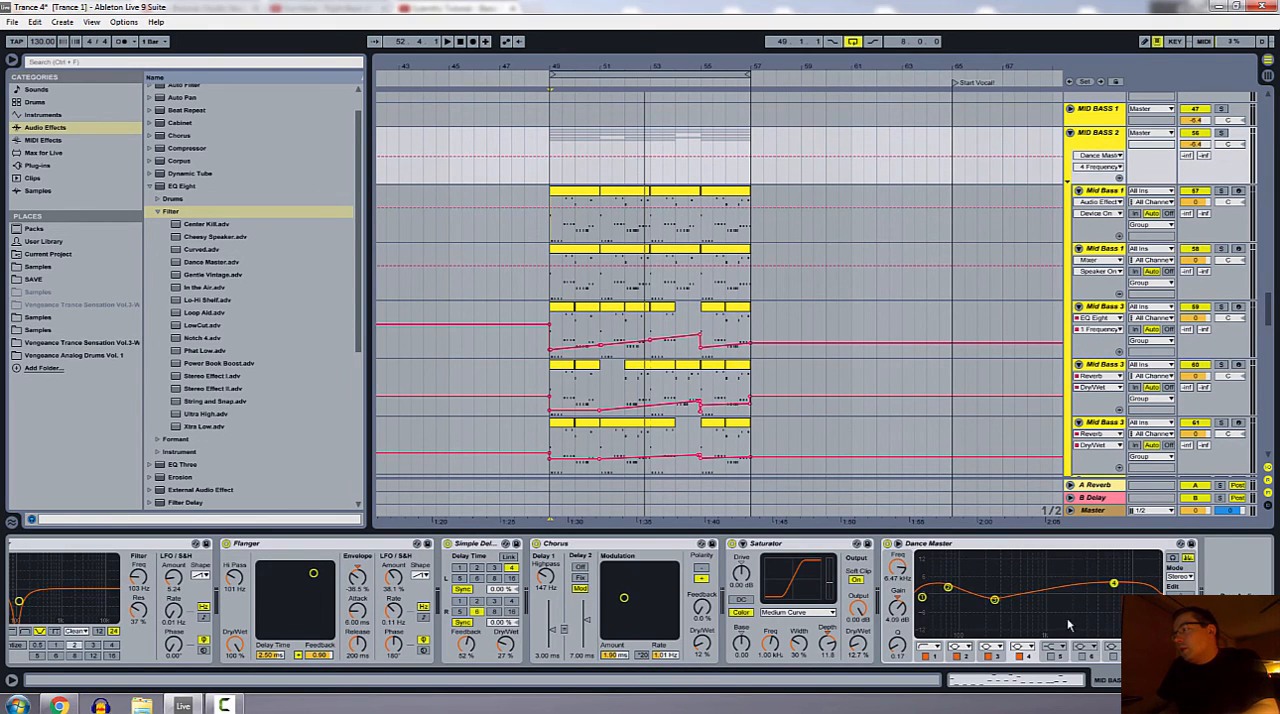
pyautogui.hotkey('ctrl', 'z')
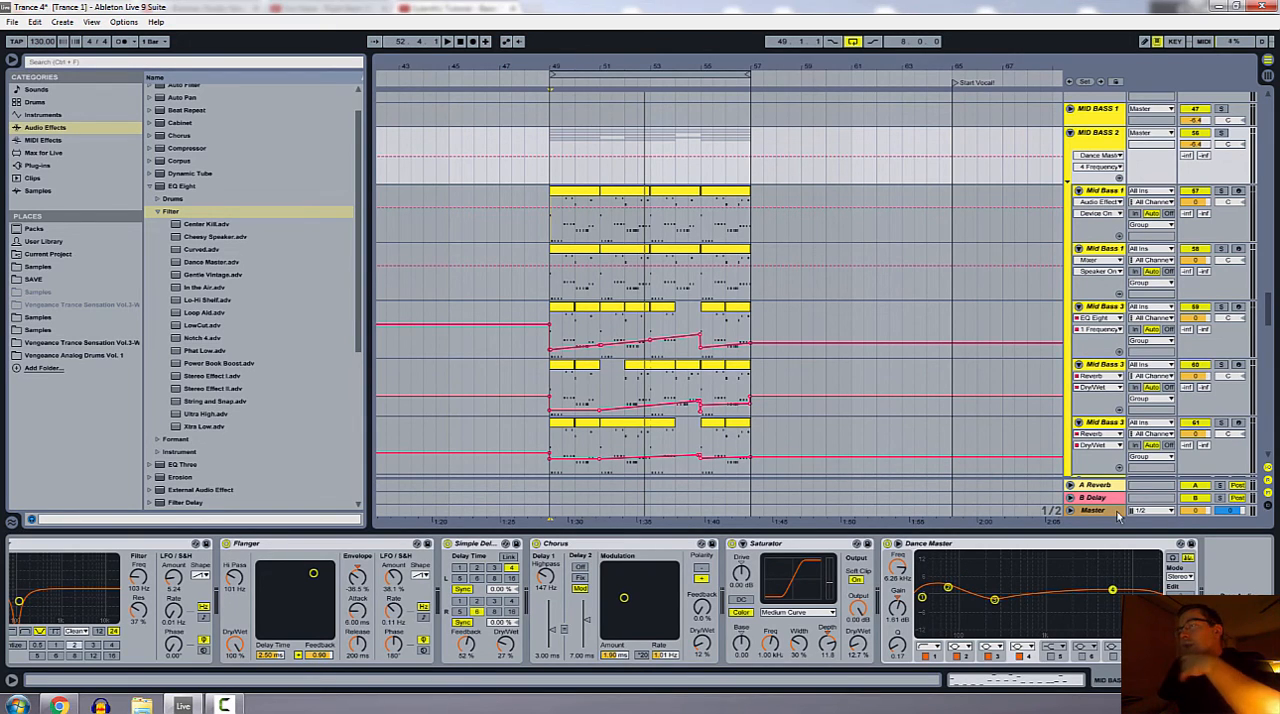
pyautogui.click(225, 706)
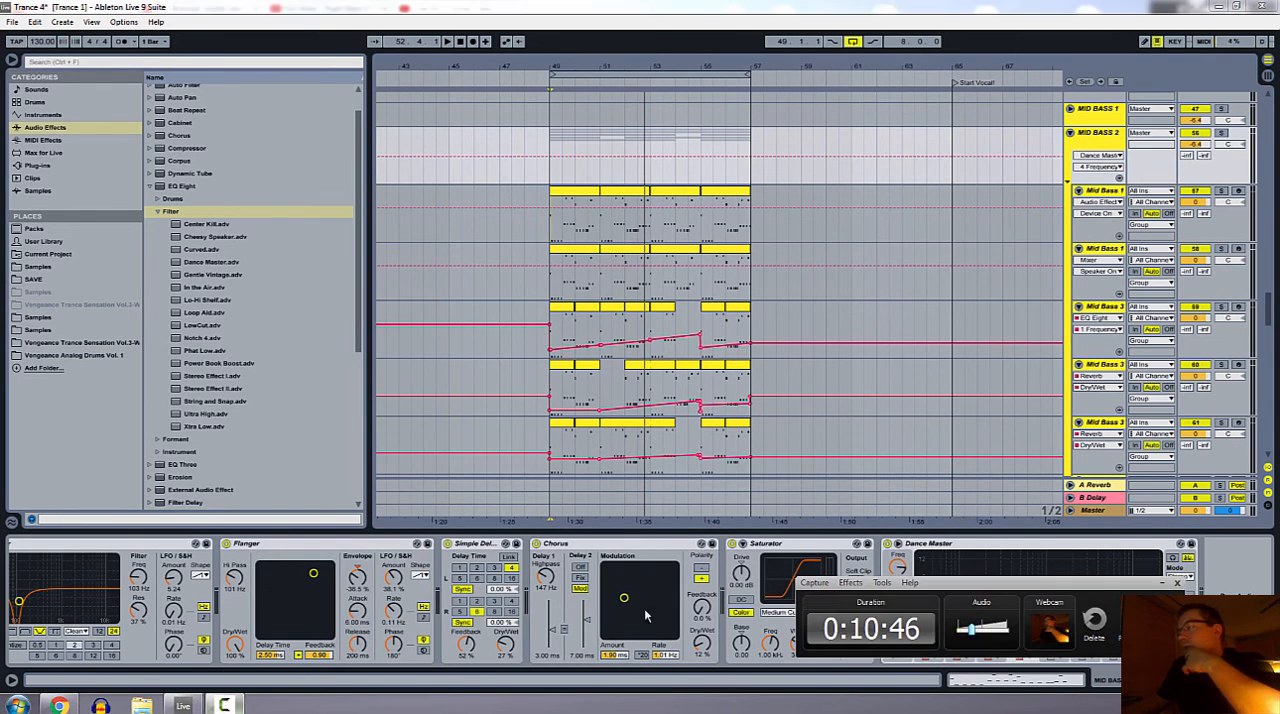